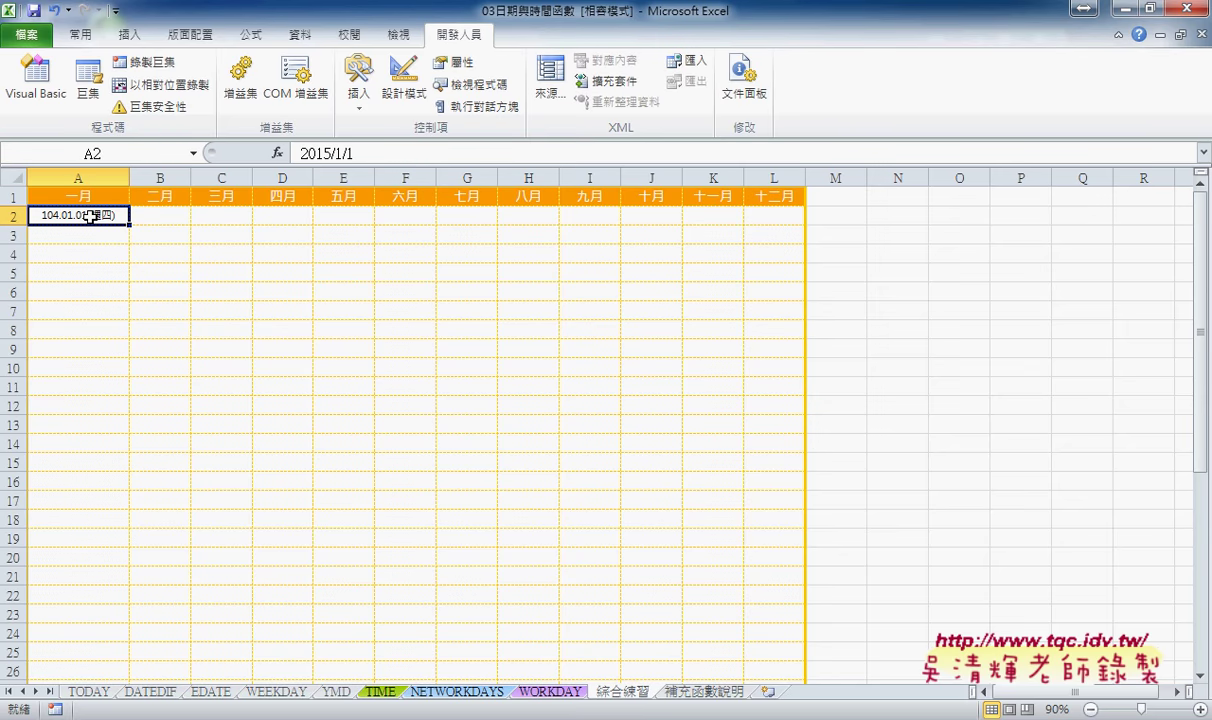
Inspect the raw date stored in A2, leaving it unchanged
{"action": "left_click", "coordinate": [327, 152]}
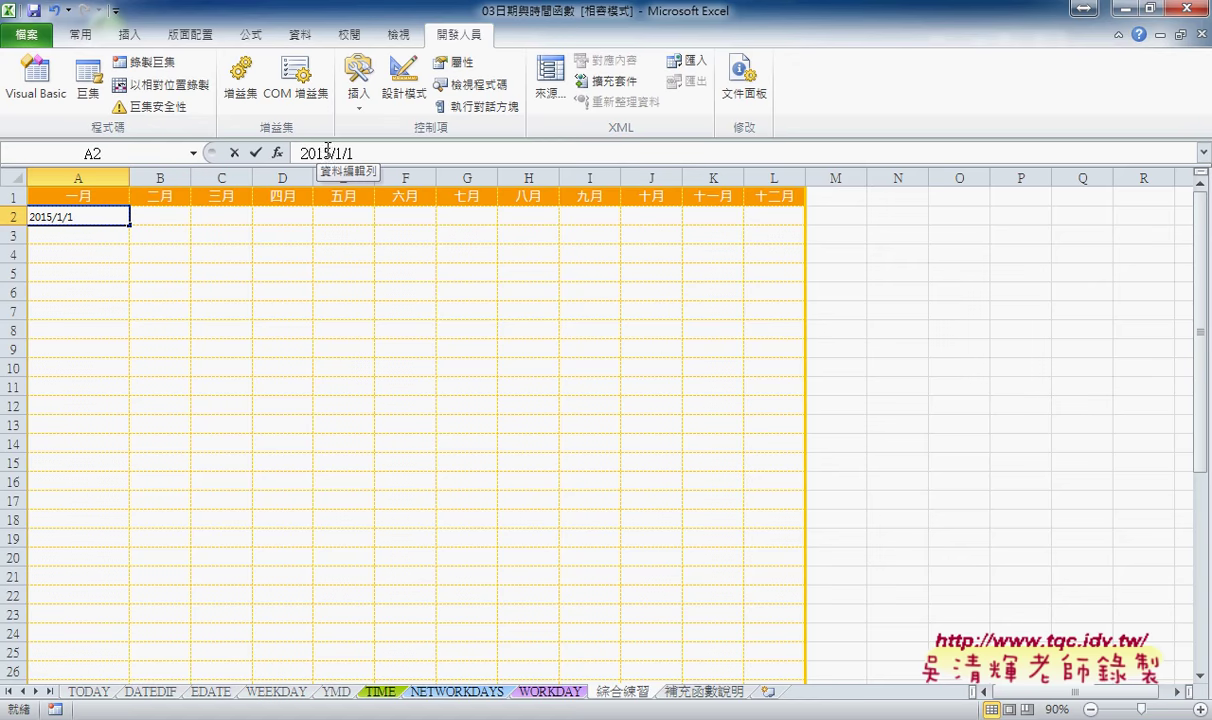
{"action": "left_click_drag", "start_coordinate": [325, 152], "coordinate": [331, 152]}
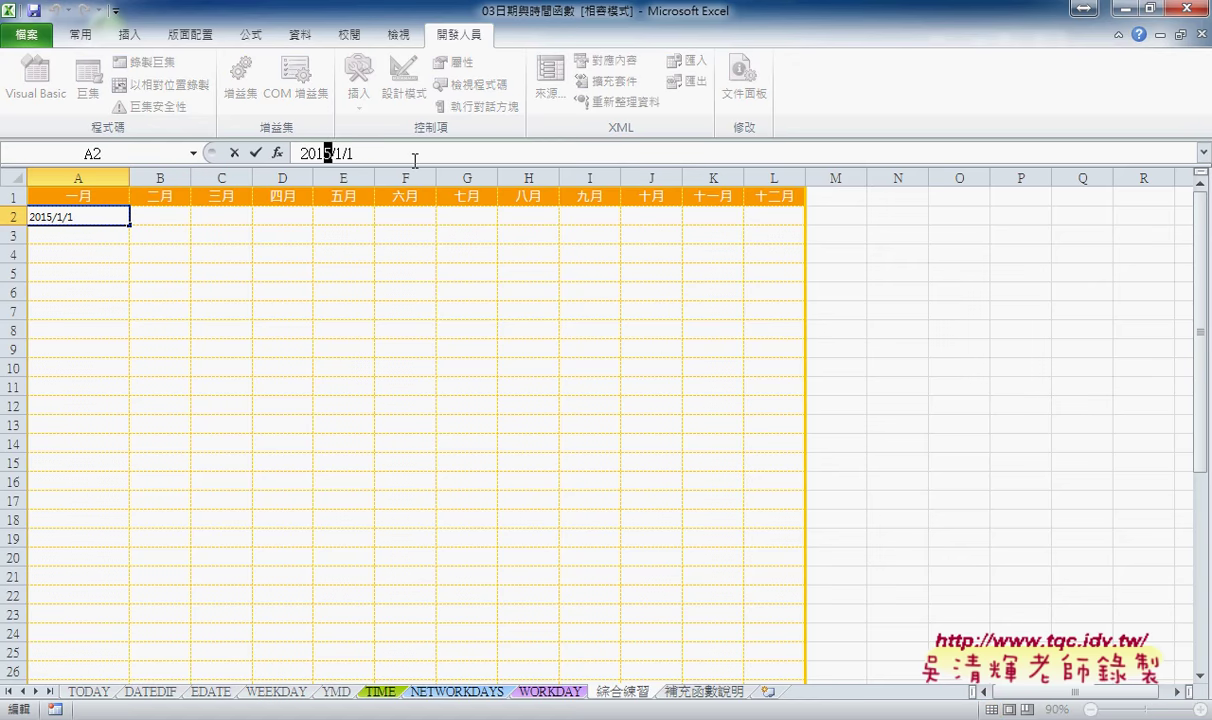
{"action": "left_click", "coordinate": [256, 155]}
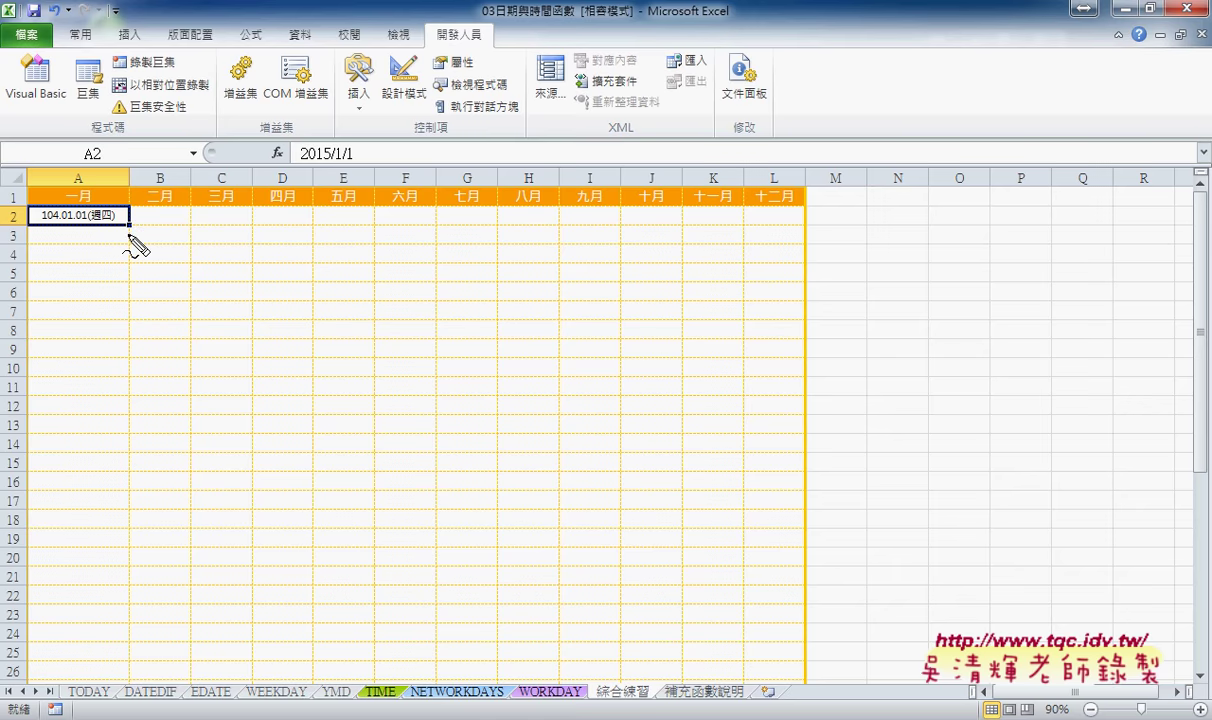
Annotate that dates continue down the columns, each day being the previous plus 1
{"action": "left_click_drag", "start_coordinate": [165, 221], "coordinate": [463, 227]}
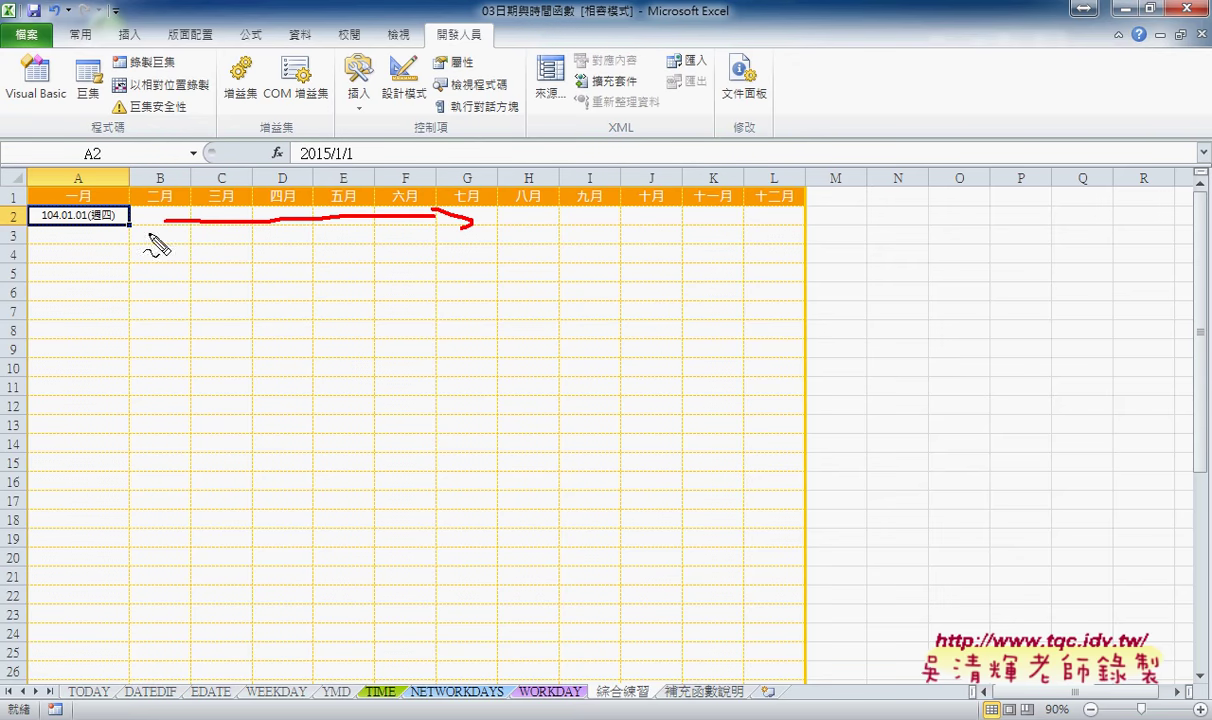
{"action": "mouse_move", "coordinate": [78, 228]}
{"action": "left_mouse_down"}
{"action": "mouse_move", "coordinate": [66, 407]}
{"action": "mouse_move", "coordinate": [86, 395]}
{"action": "left_mouse_up"}
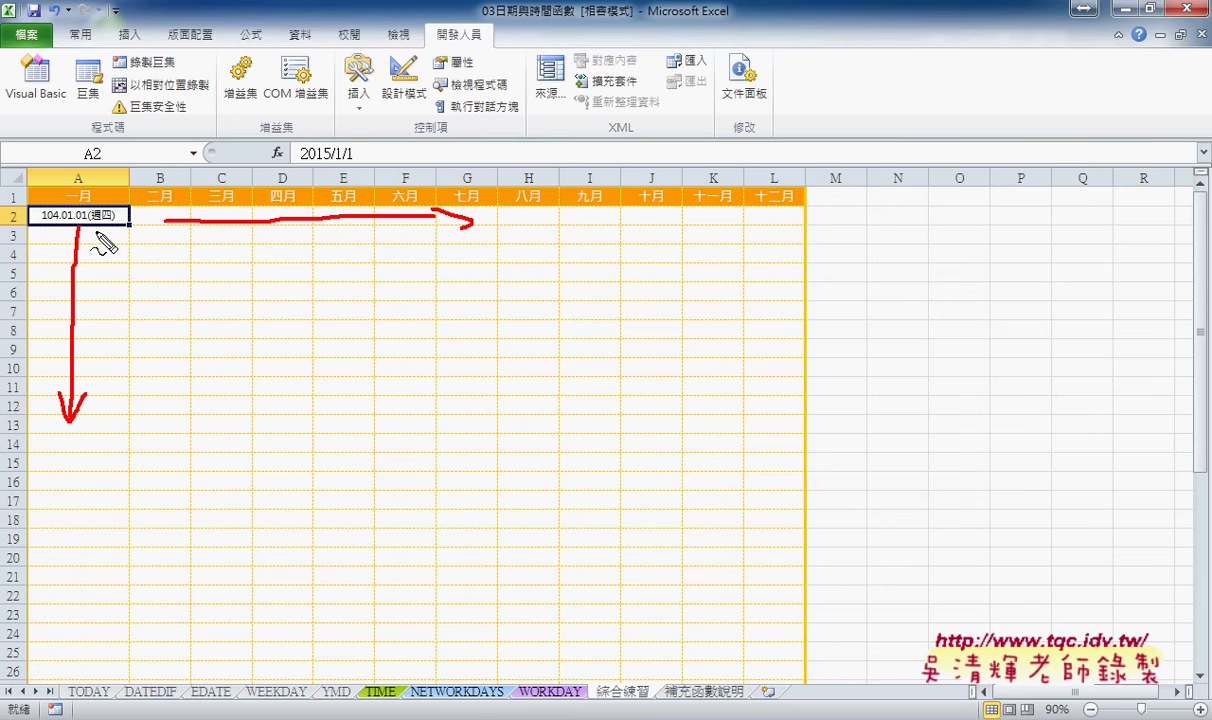
{"action": "left_click_drag", "start_coordinate": [100, 228], "coordinate": [100, 240]}
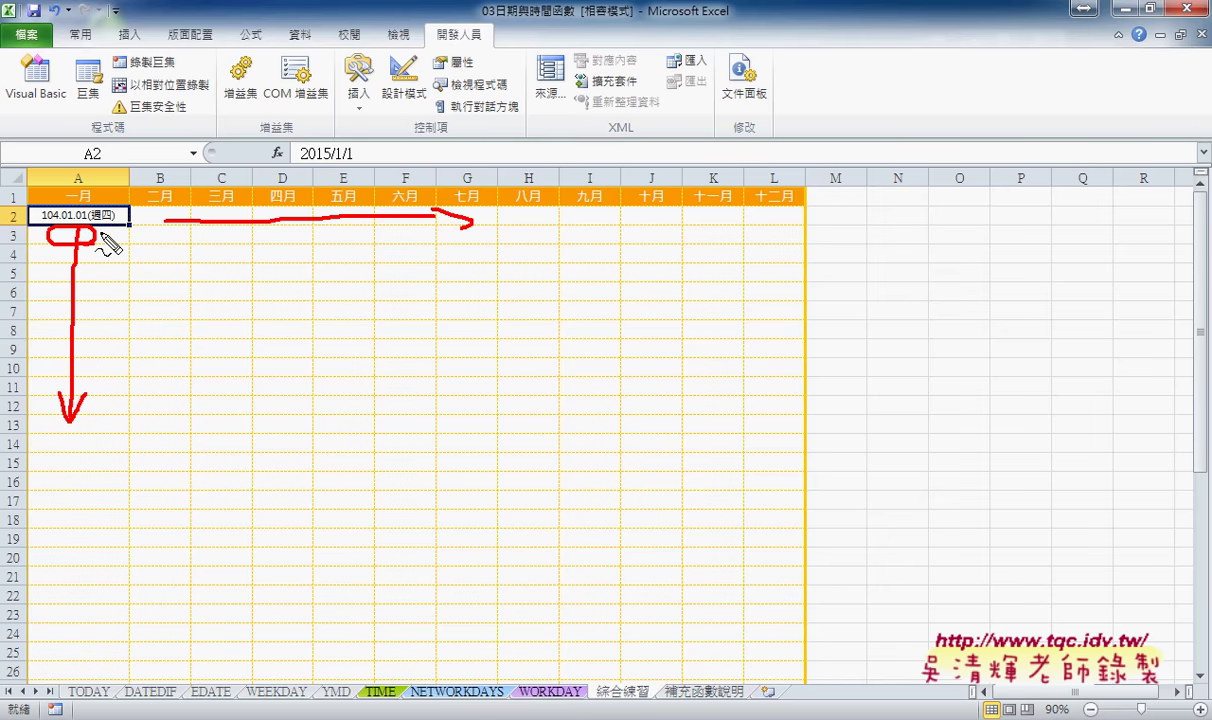
{"action": "left_click_drag", "start_coordinate": [100, 233], "coordinate": [104, 238]}
{"action": "left_click_drag", "start_coordinate": [114, 229], "coordinate": [114, 242]}
{"action": "key", "text": "Escape"}
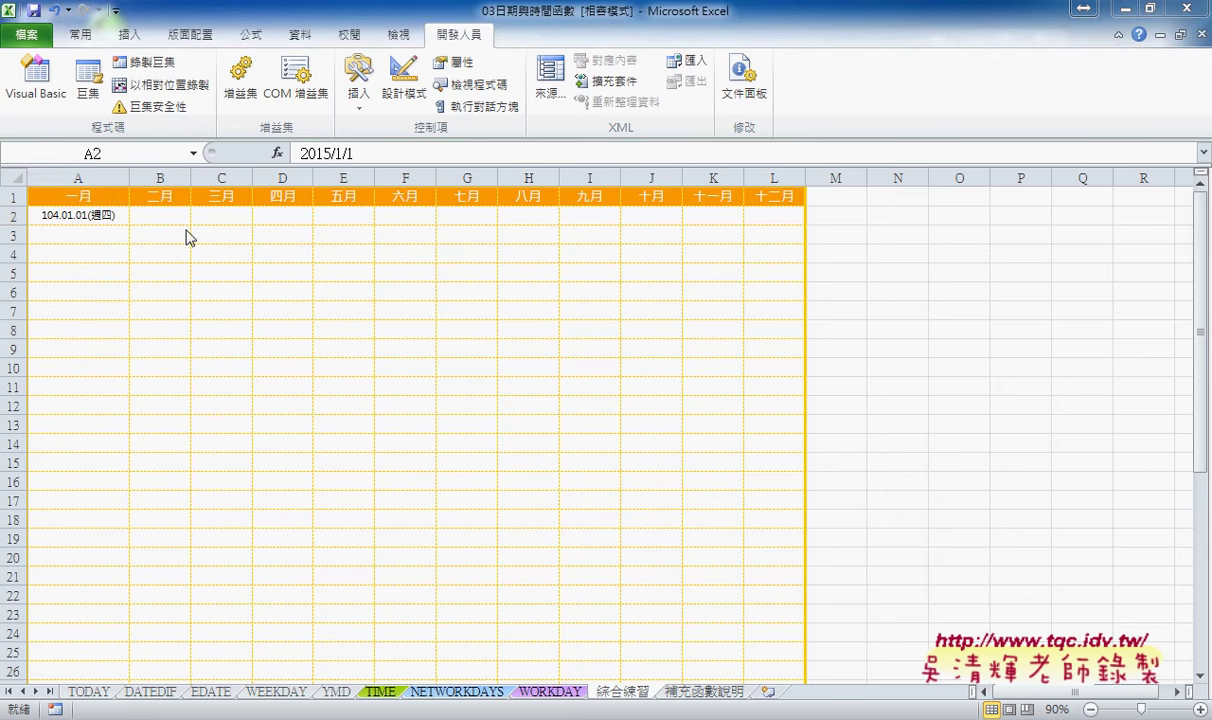
Enter =EDATE(A2,1) in B2 so it shows 104.02.01
{"action": "left_click", "coordinate": [168, 217]}
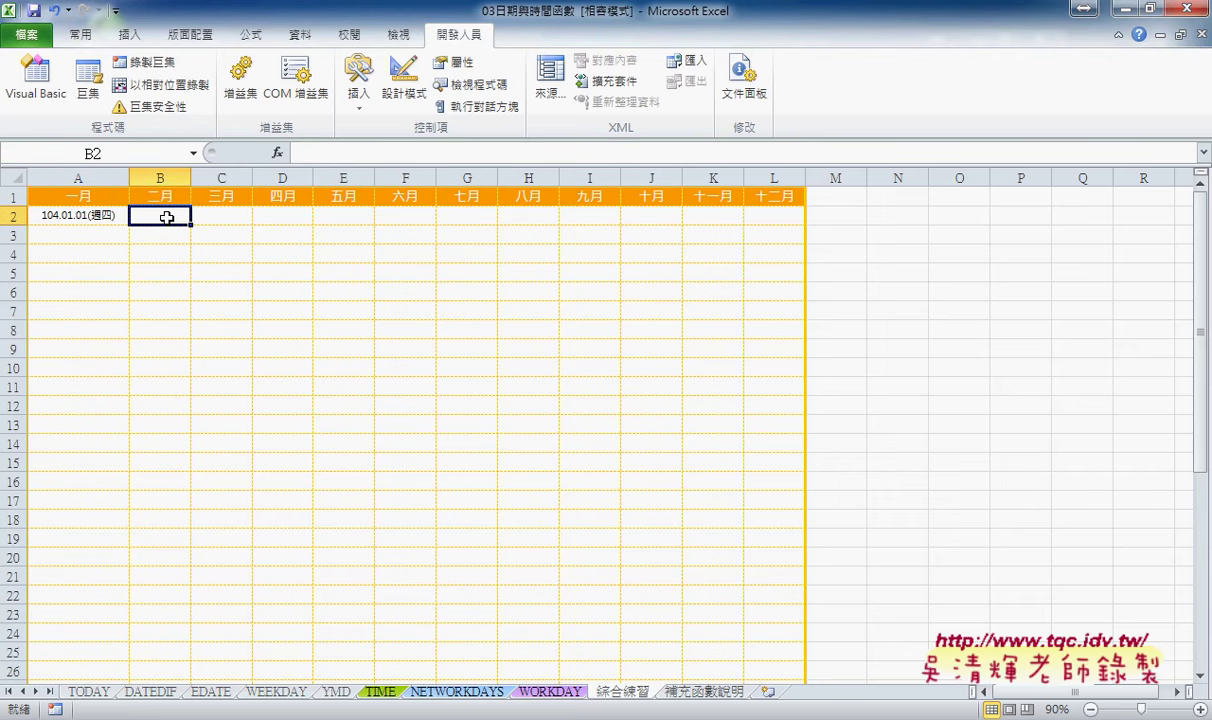
{"action": "left_click", "coordinate": [279, 155]}
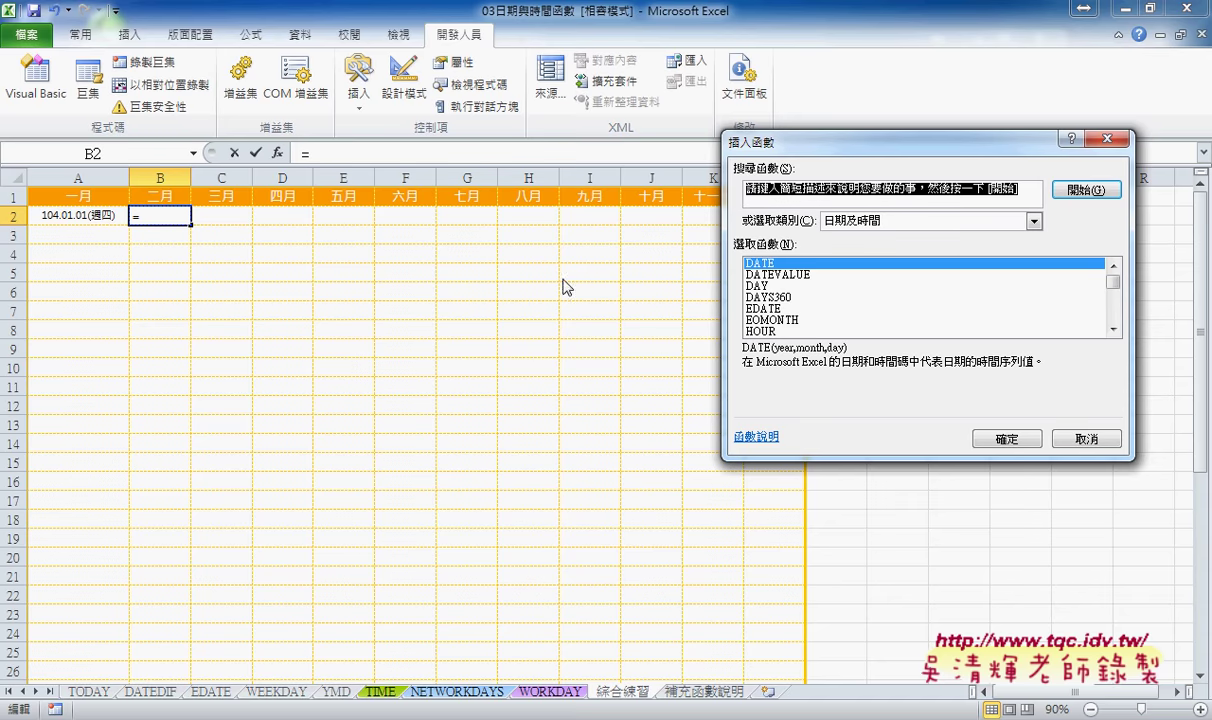
{"action": "left_click", "coordinate": [768, 309]}
{"action": "left_click", "coordinate": [1008, 438]}
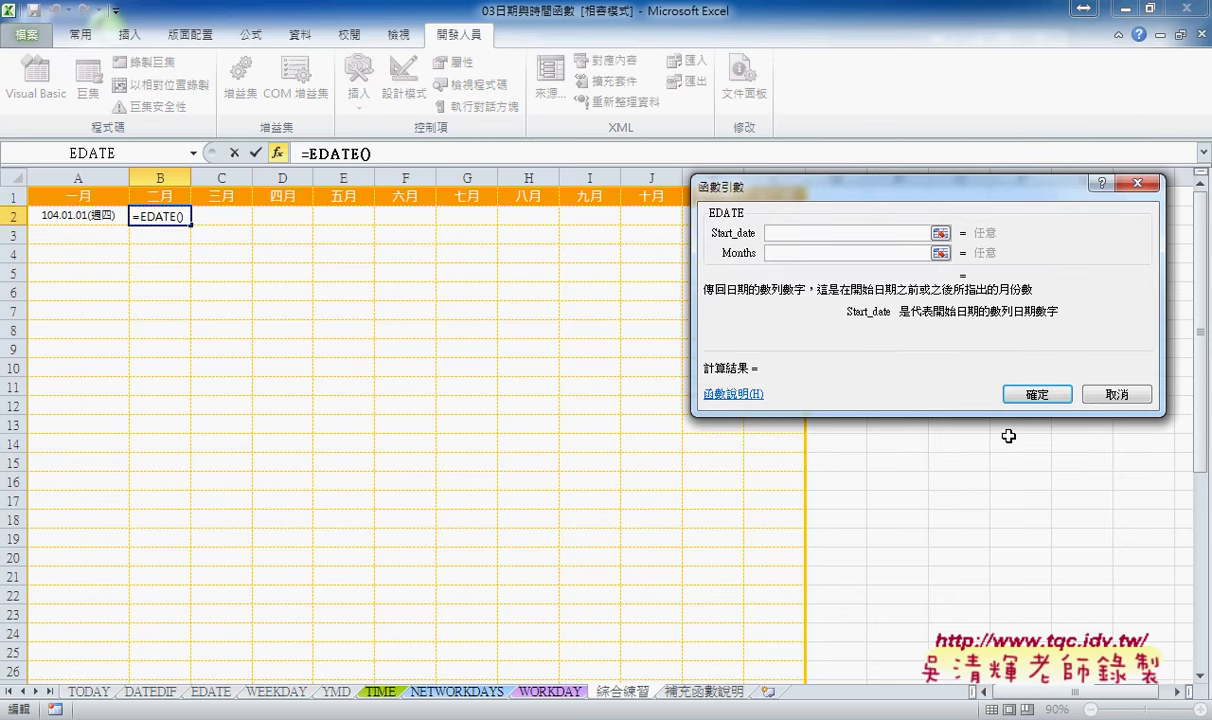
{"action": "left_click", "coordinate": [89, 216]}
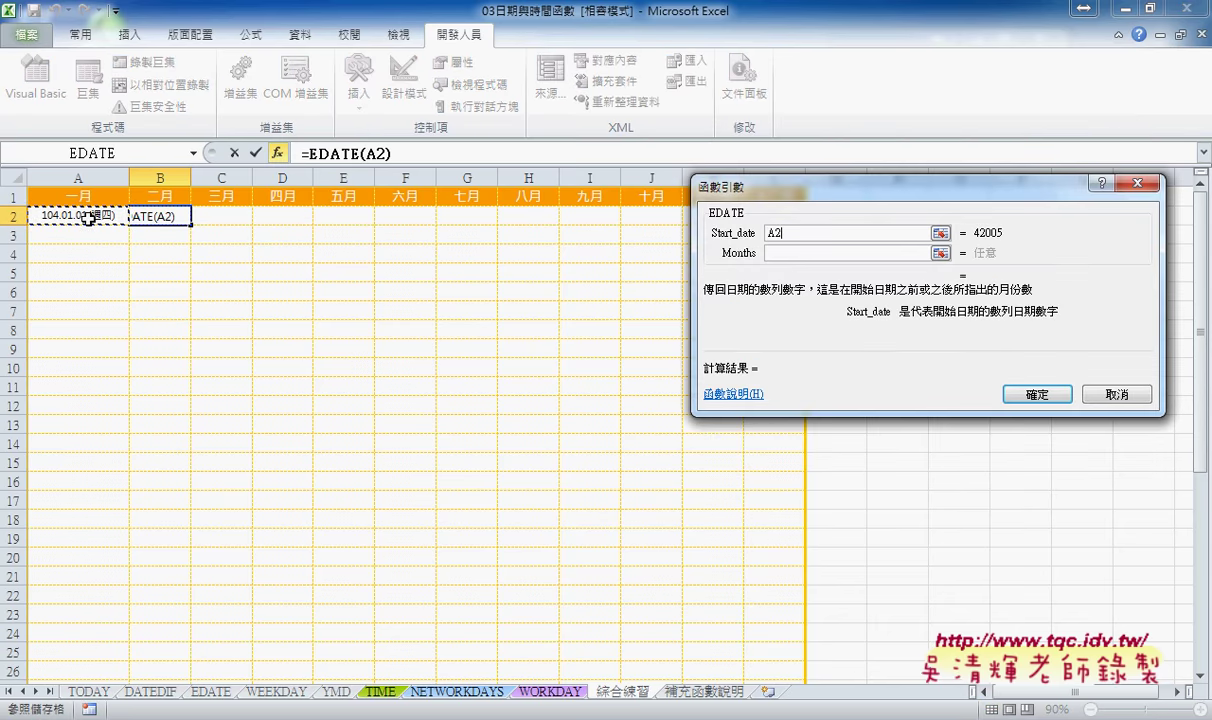
{"action": "key", "text": "Tab"}
{"action": "type", "text": "1"}
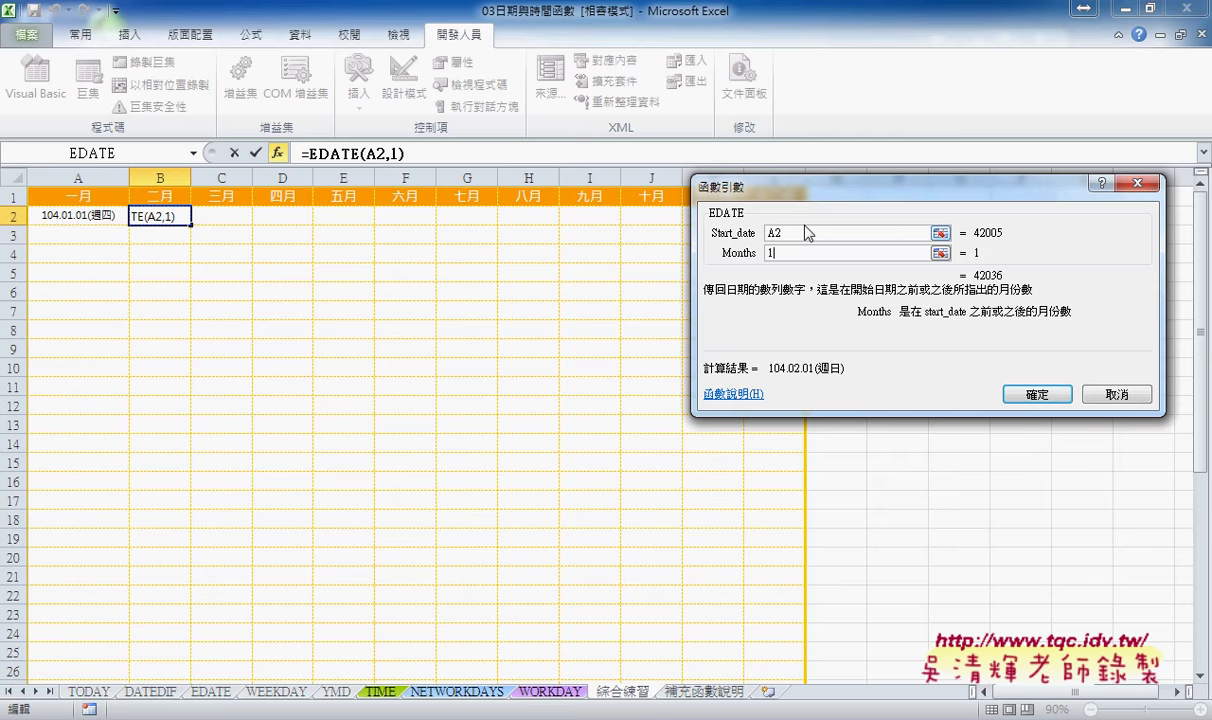
{"action": "left_click", "coordinate": [1030, 395]}
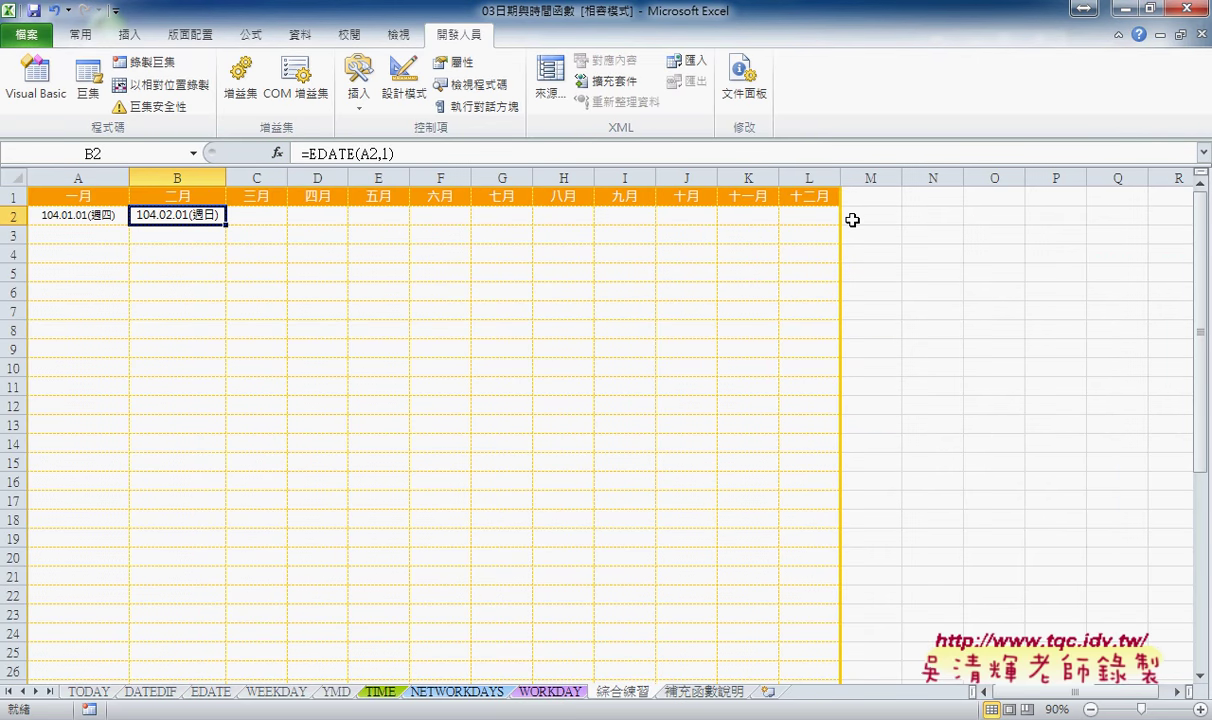
Fill B2's EDATE formula through L2, autofit columns C–L, and check A2 and B2
{"action": "left_click_drag", "start_coordinate": [226, 224], "coordinate": [852, 227]}
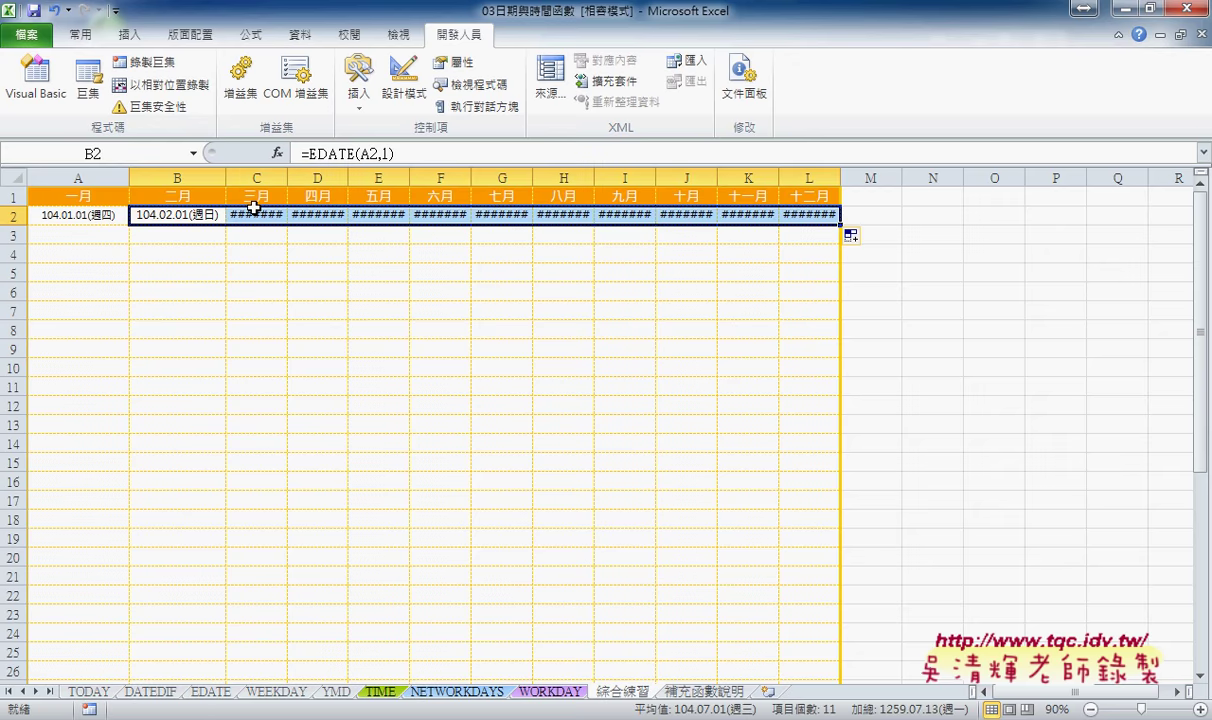
{"action": "left_click_drag", "start_coordinate": [254, 176], "coordinate": [815, 178]}
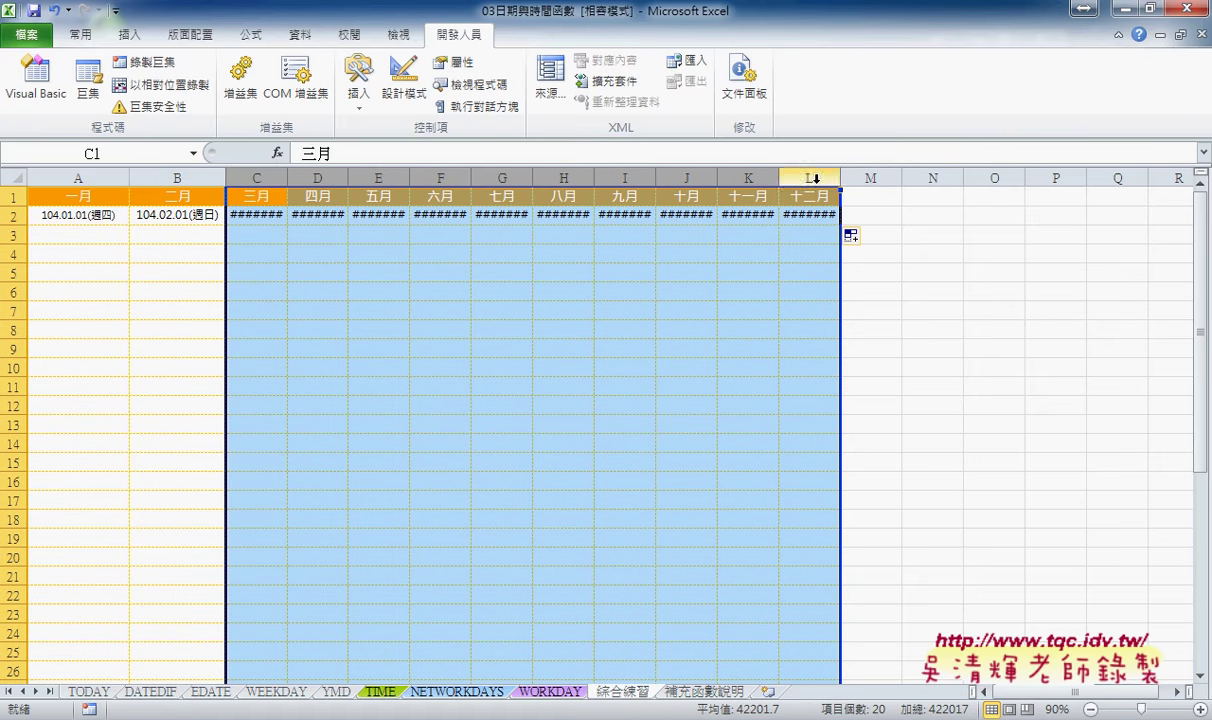
{"action": "left_click", "coordinate": [70, 36]}
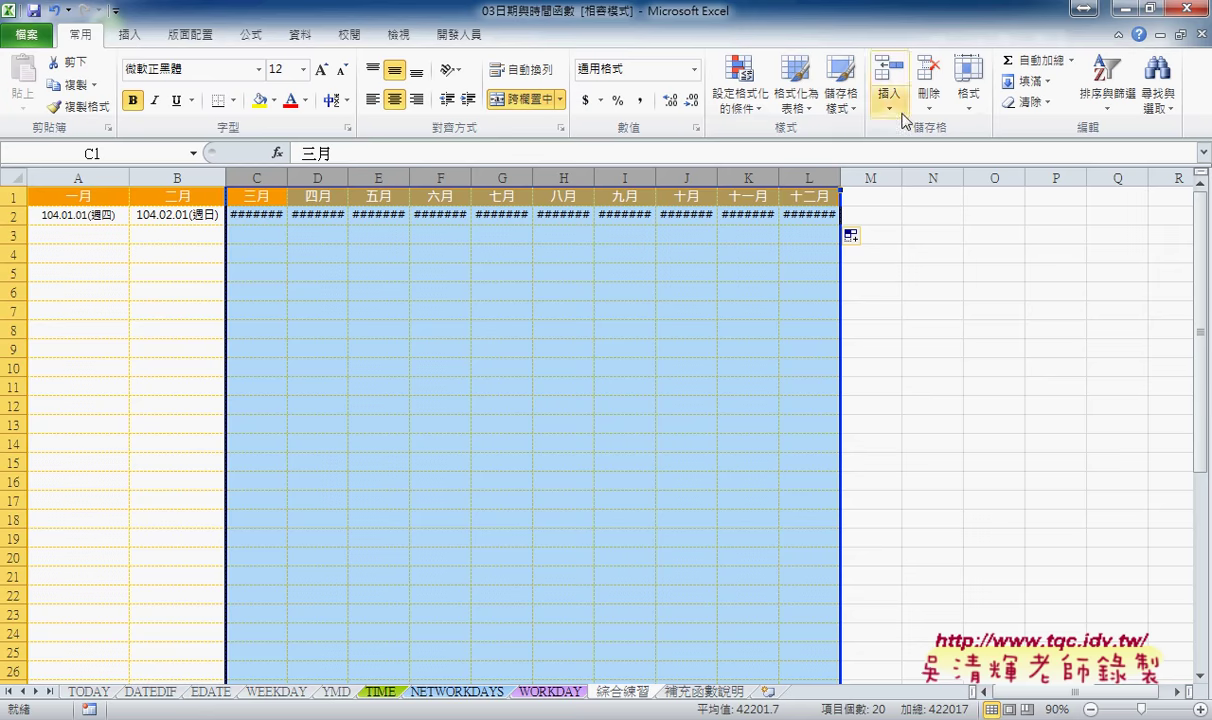
{"action": "left_click", "coordinate": [966, 100]}
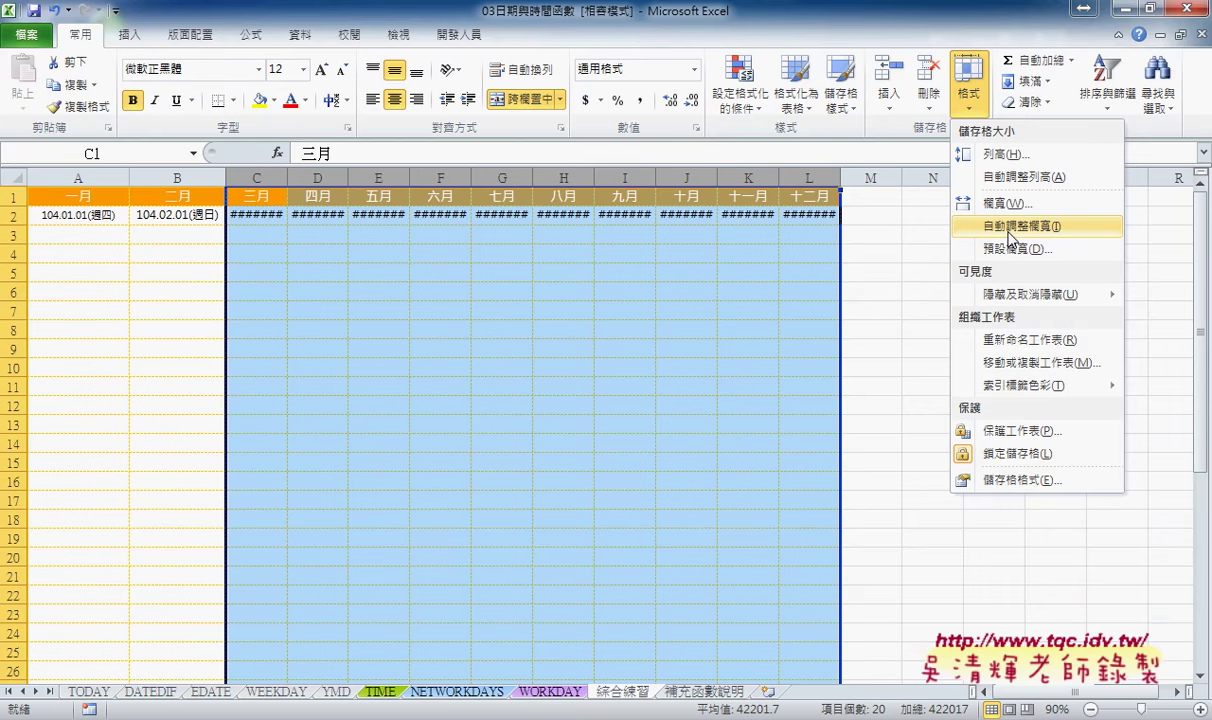
{"action": "left_click", "coordinate": [1012, 240]}
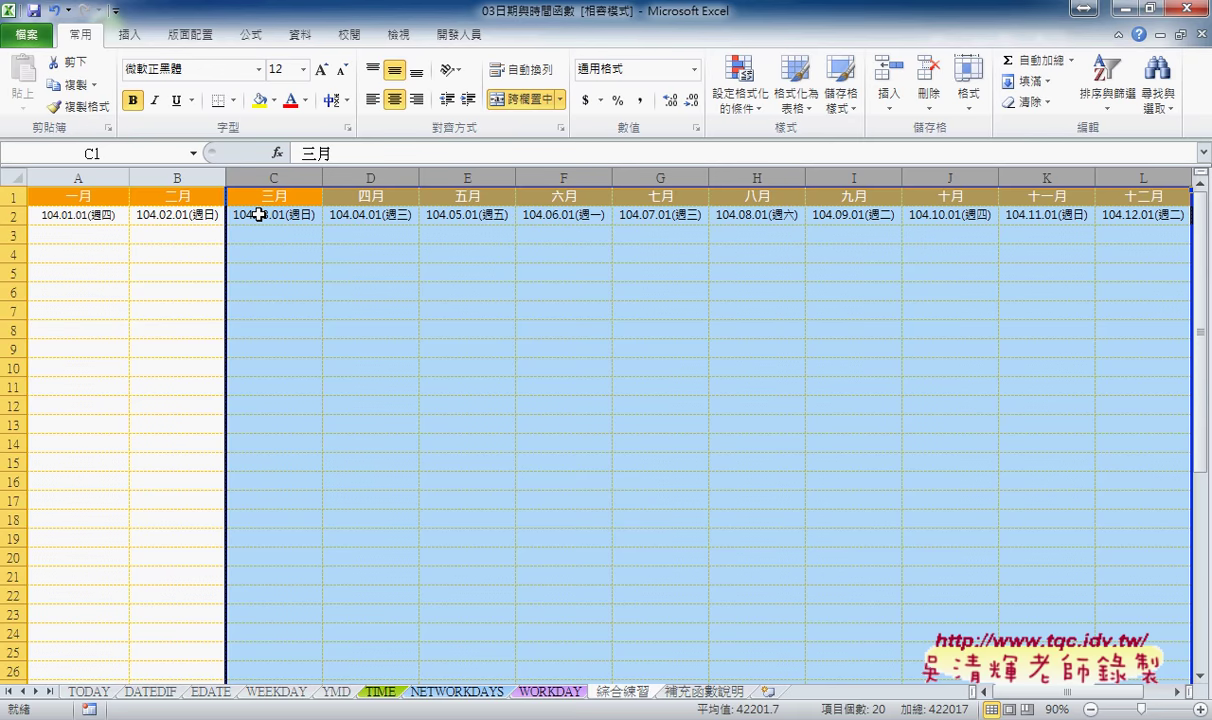
{"action": "left_click", "coordinate": [111, 207]}
{"action": "left_click", "coordinate": [197, 209]}
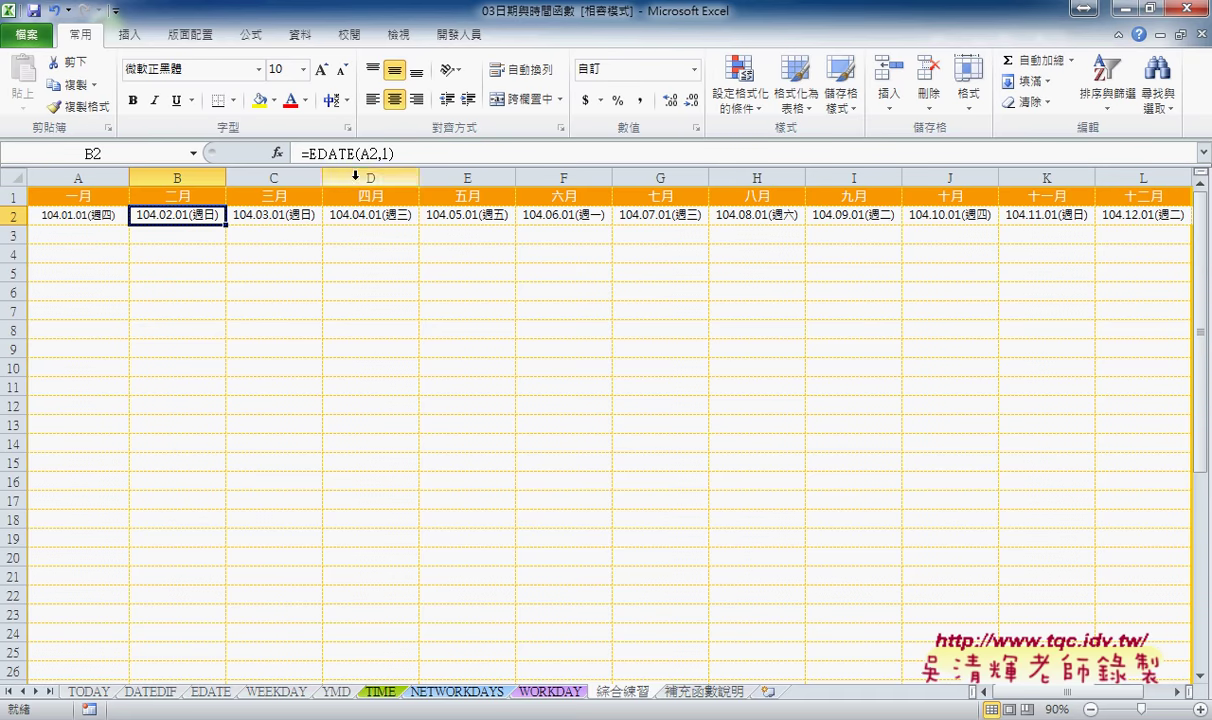
{"action": "left_click", "coordinate": [278, 216]}
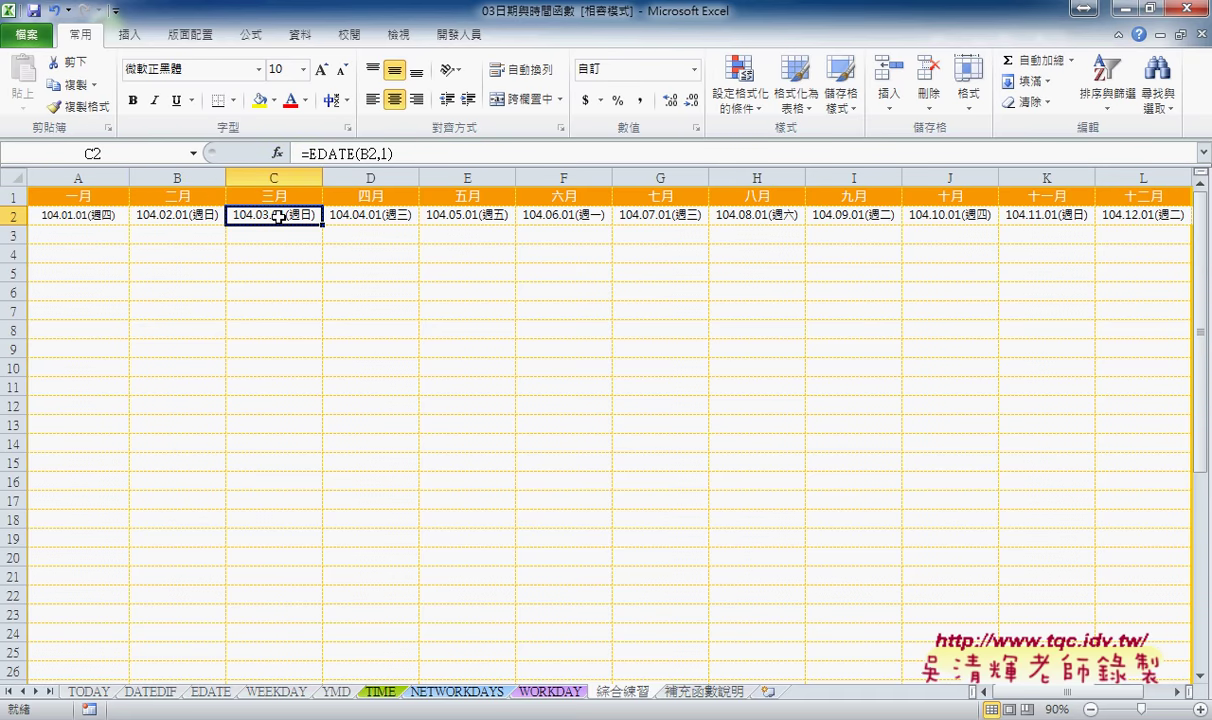
{"action": "left_click", "coordinate": [360, 218]}
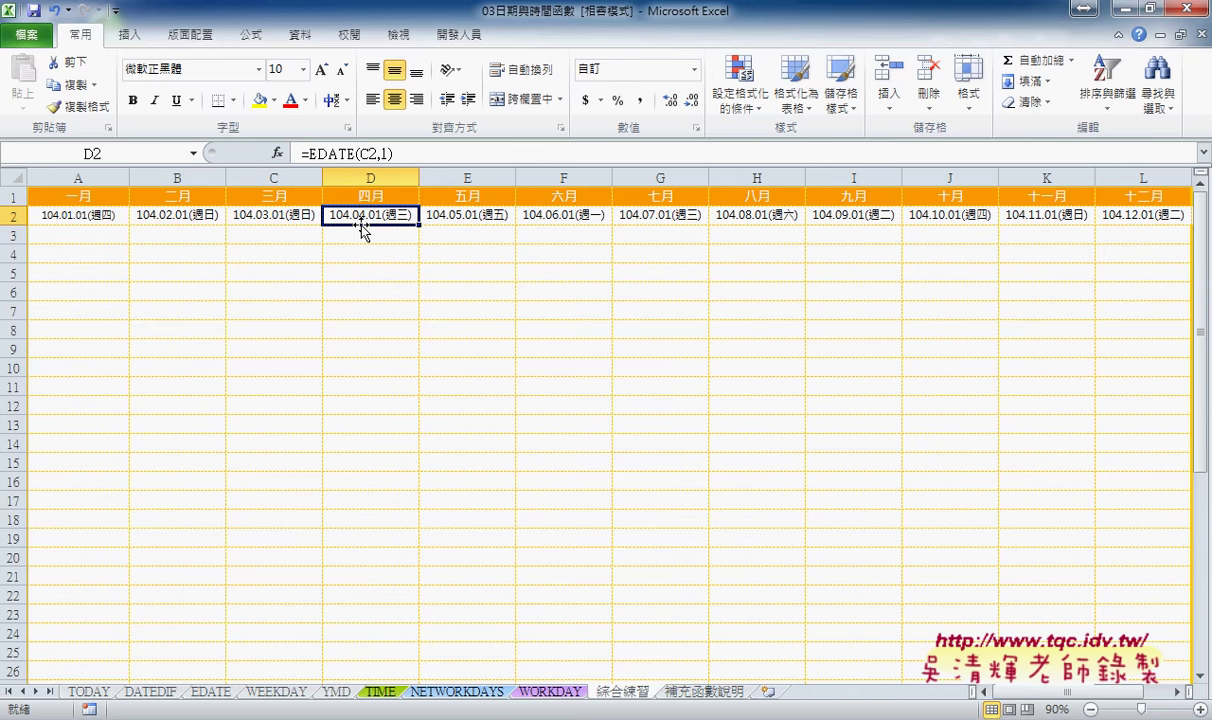
{"action": "left_click", "coordinate": [109, 234]}
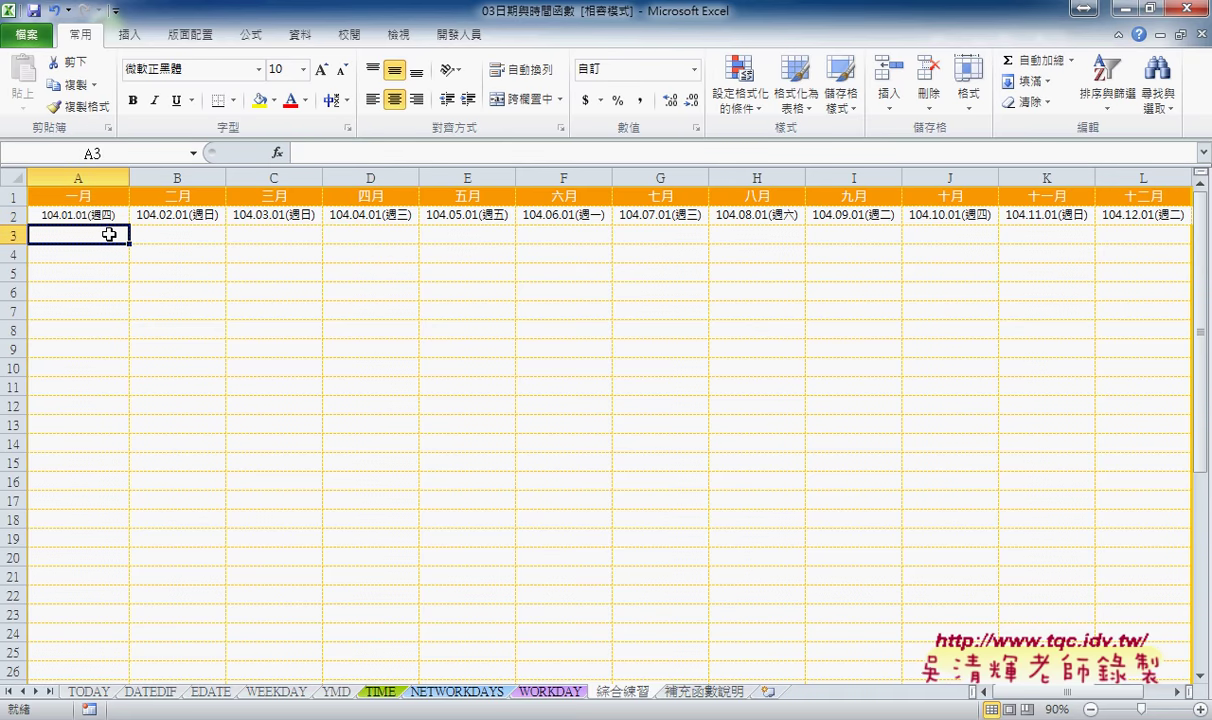
Enter =A2+1 in A3 and fill it down to A32, giving 104.01.02 through 104.01.31
{"action": "left_click", "coordinate": [331, 152]}
{"action": "type", "text": "="}
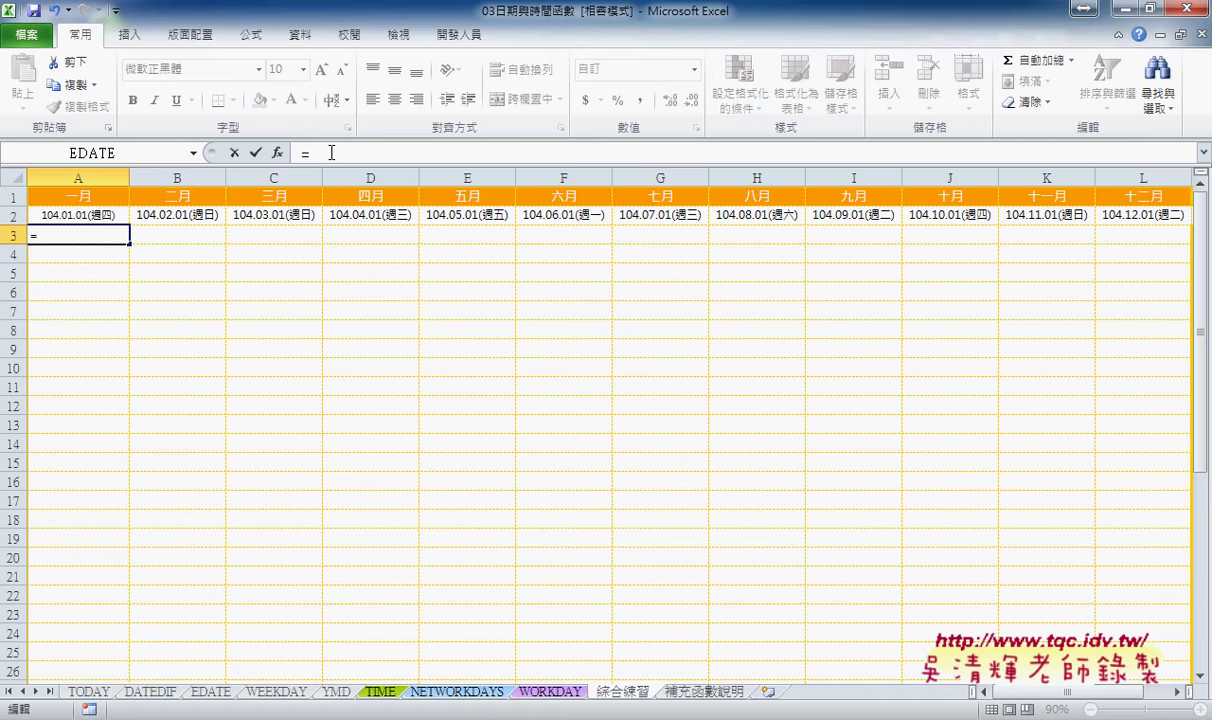
{"action": "left_click", "coordinate": [94, 215]}
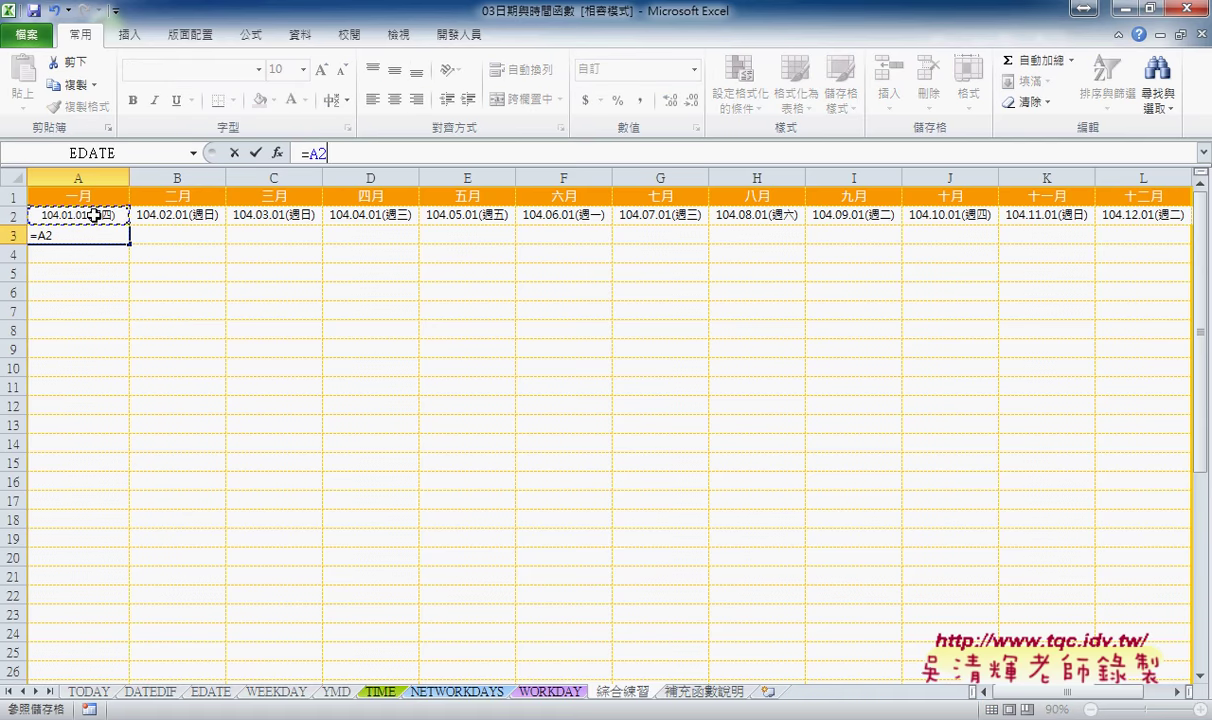
{"action": "type", "text": "+1"}
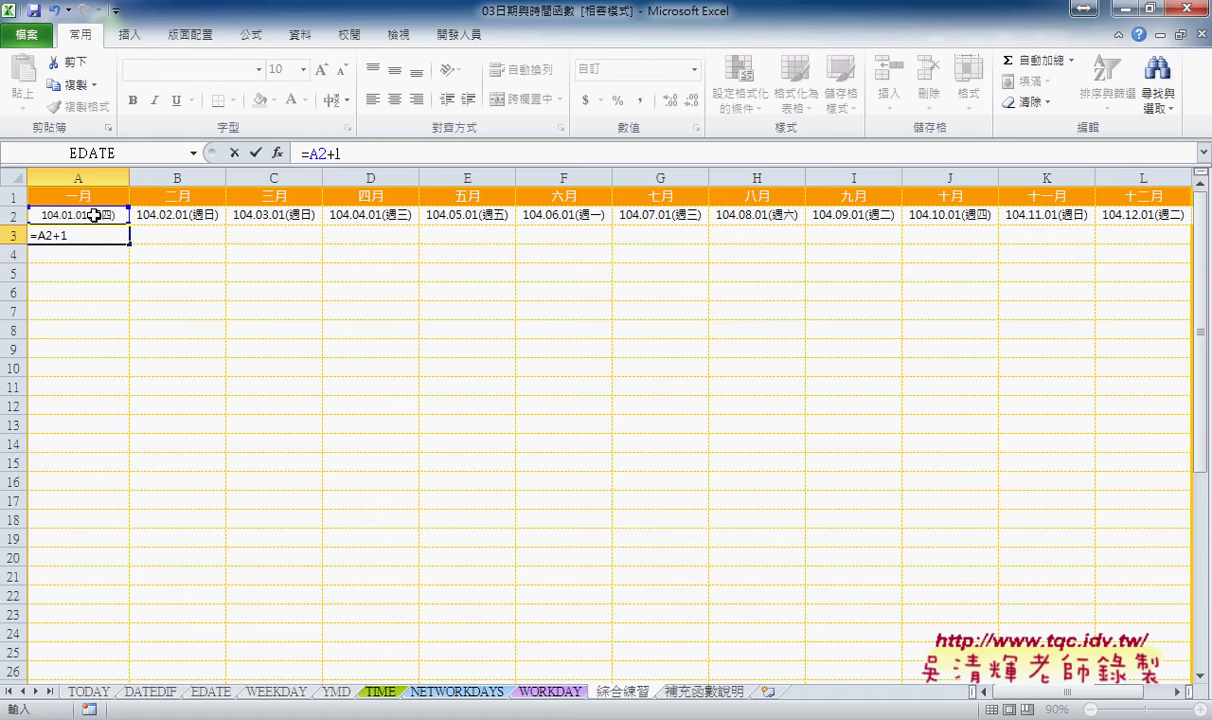
{"action": "left_click", "coordinate": [257, 153]}
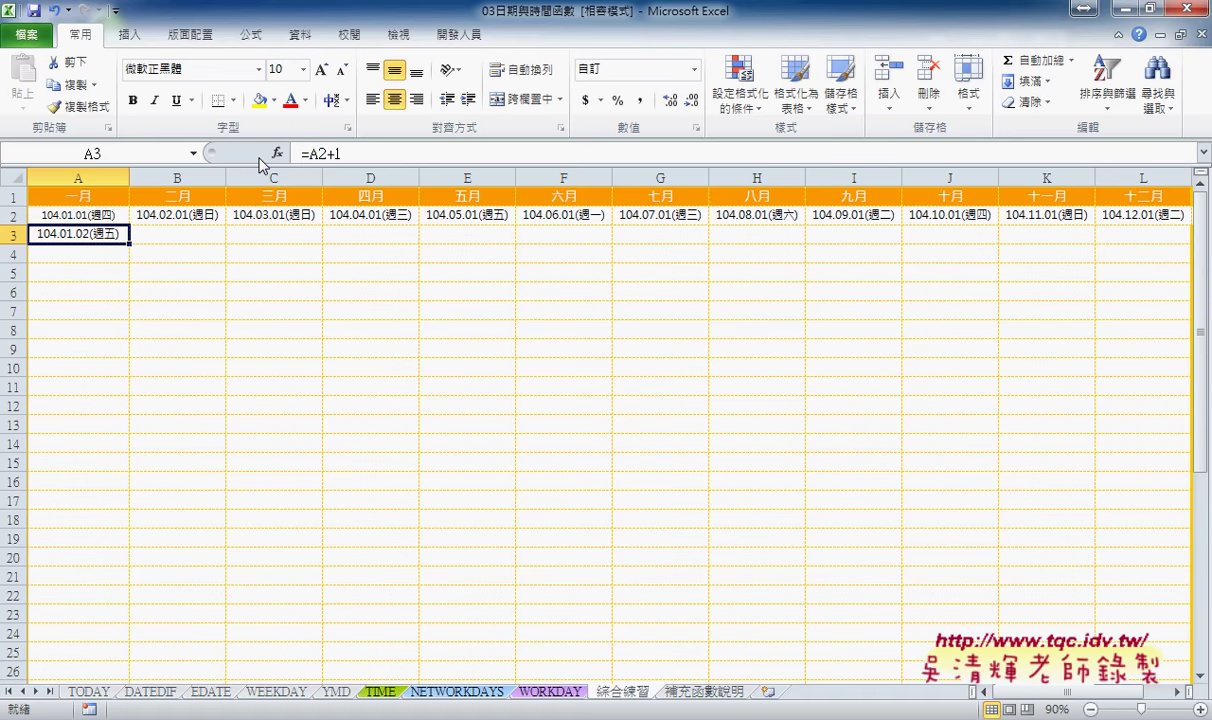
{"action": "mouse_move", "coordinate": [128, 243]}
{"action": "left_mouse_down"}
{"action": "mouse_move", "coordinate": [141, 665]}
{"action": "mouse_move", "coordinate": [129, 635]}
{"action": "left_mouse_up"}
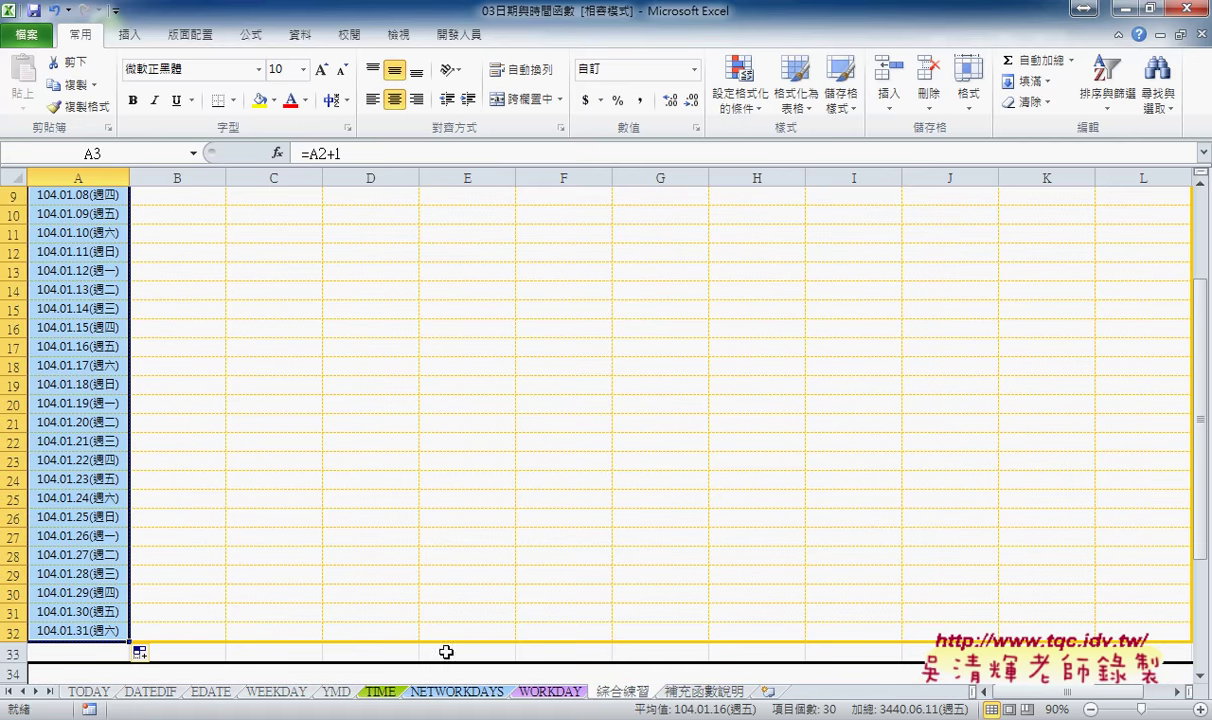
{"action": "scroll", "coordinate": [117, 634], "scroll_direction": "down", "scroll_amount": 1}
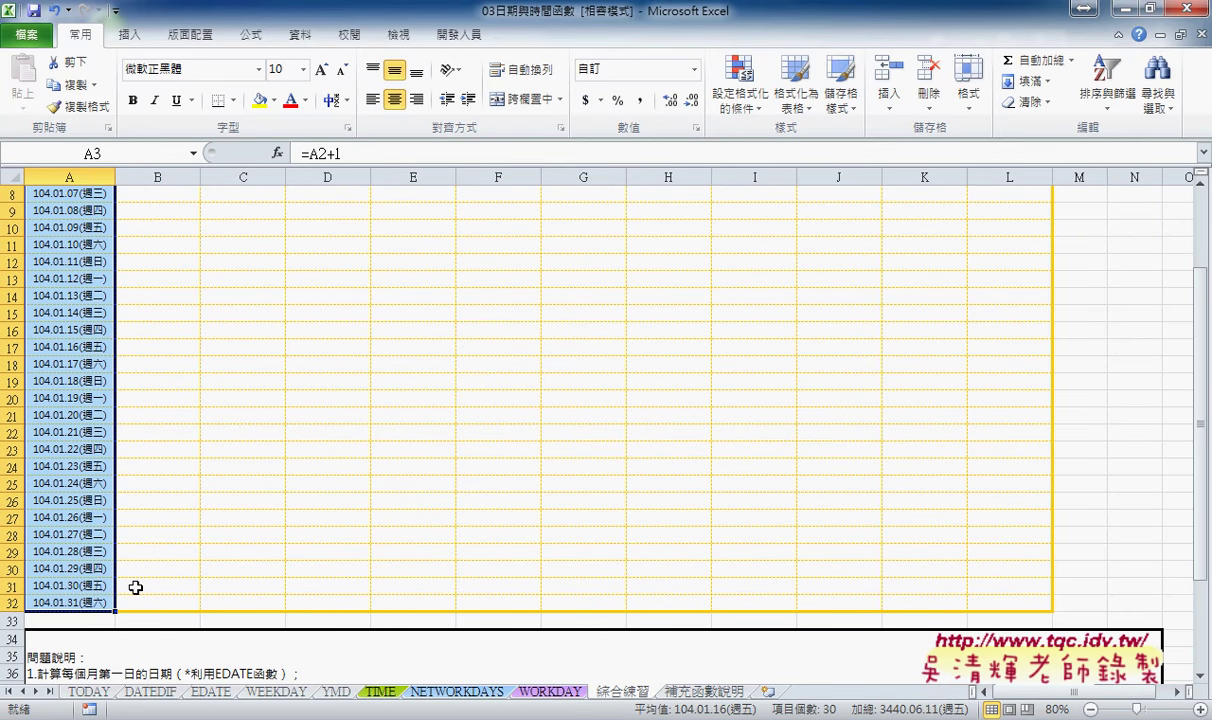
{"action": "scroll", "coordinate": [130, 578], "scroll_direction": "up", "scroll_amount": 3}
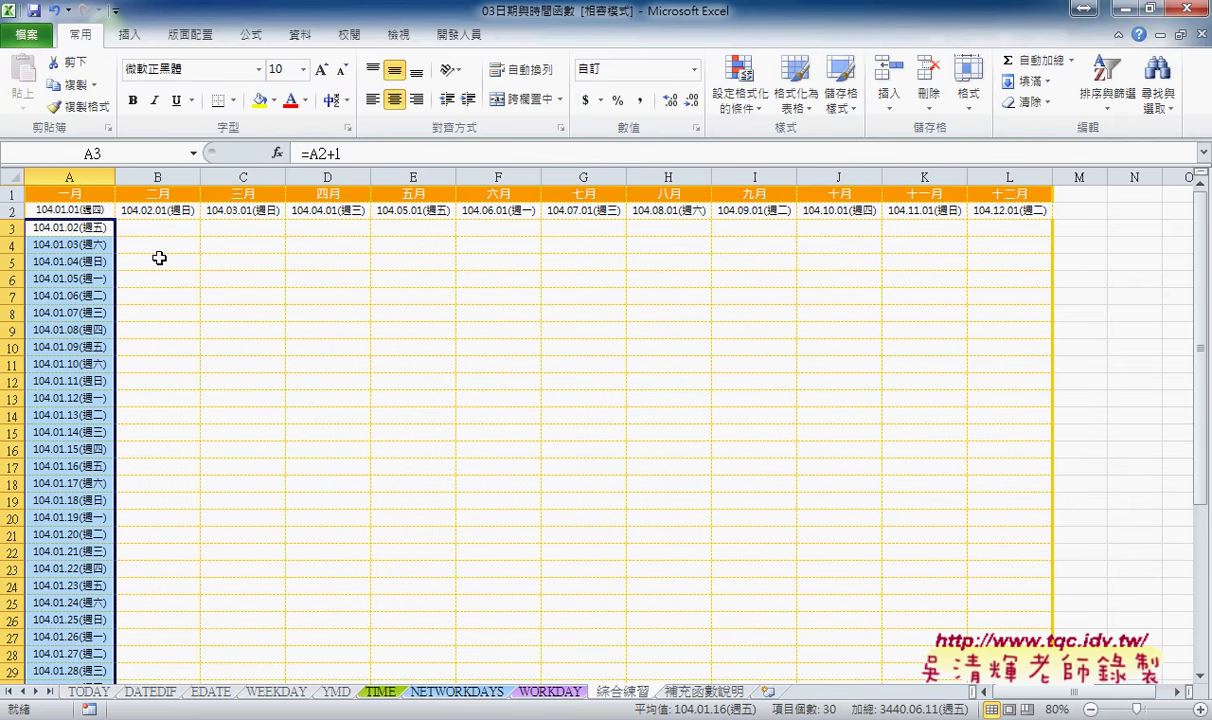
Copy January's next-day formulas from A3:A32 across into column B
{"action": "scroll", "coordinate": [157, 482], "scroll_direction": "down", "scroll_amount": 2}
{"action": "left_click_drag", "start_coordinate": [118, 630], "coordinate": [188, 632]}
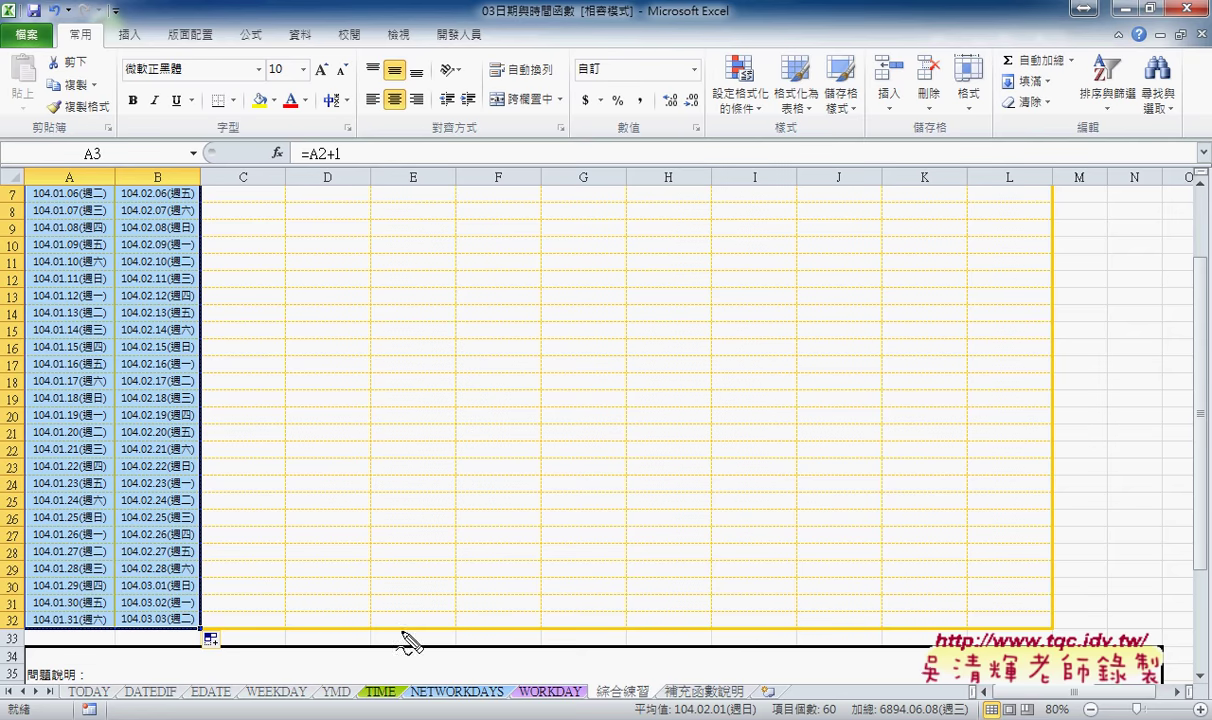
{"action": "mouse_move", "coordinate": [178, 633]}
{"action": "left_mouse_down"}
{"action": "mouse_move", "coordinate": [135, 585]}
{"action": "mouse_move", "coordinate": [185, 628]}
{"action": "left_mouse_up"}
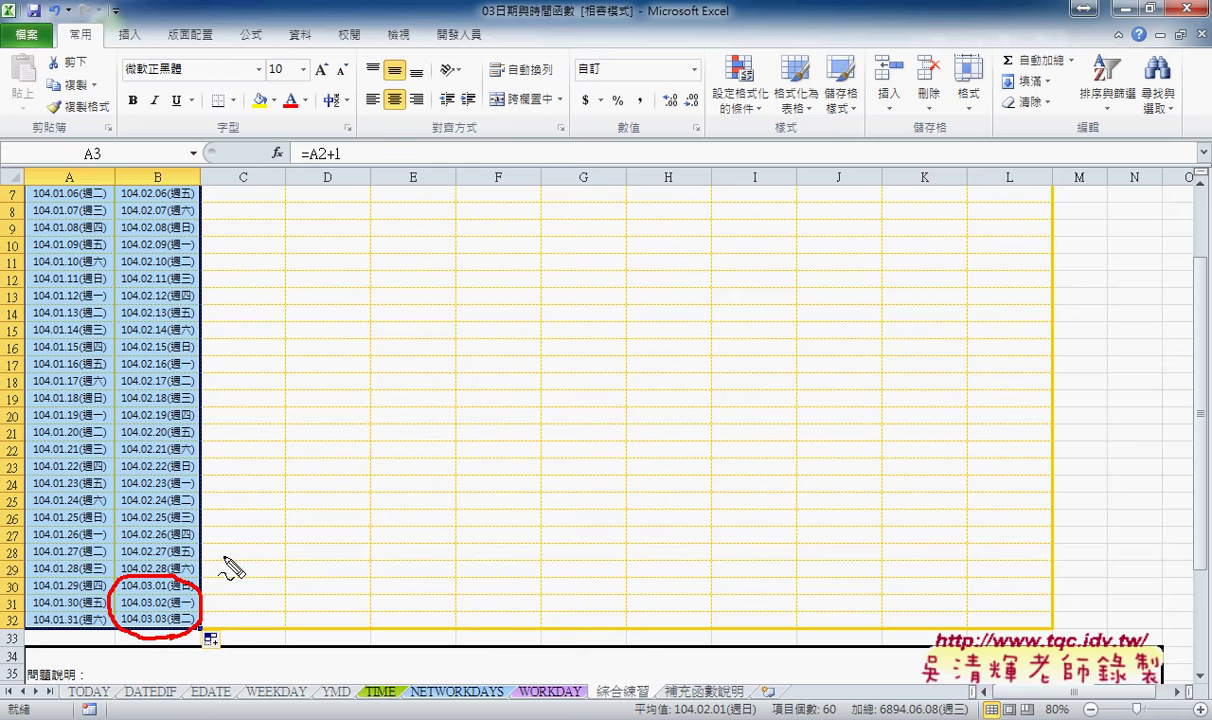
{"action": "key", "text": "Escape"}
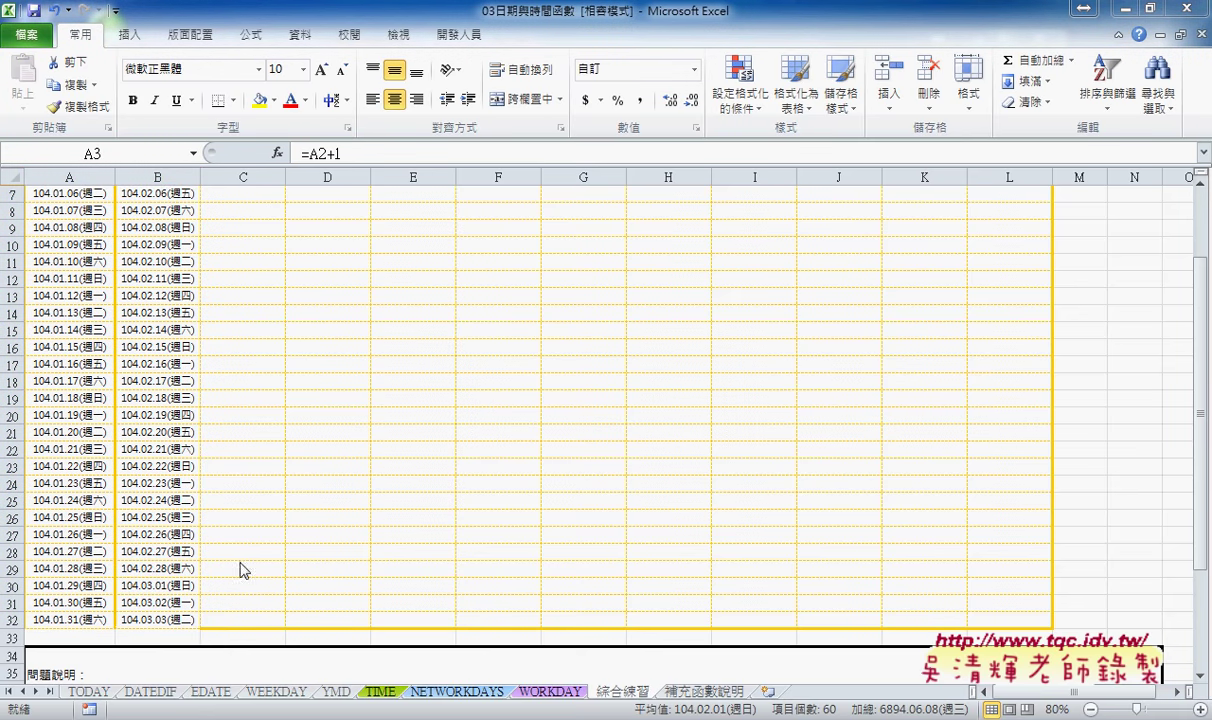
Clear the three overflowing March dates at column B's bottom, then restore them
{"action": "left_click", "coordinate": [163, 605], "text": "shift"}
{"action": "left_click_drag", "start_coordinate": [160, 585], "coordinate": [173, 612]}
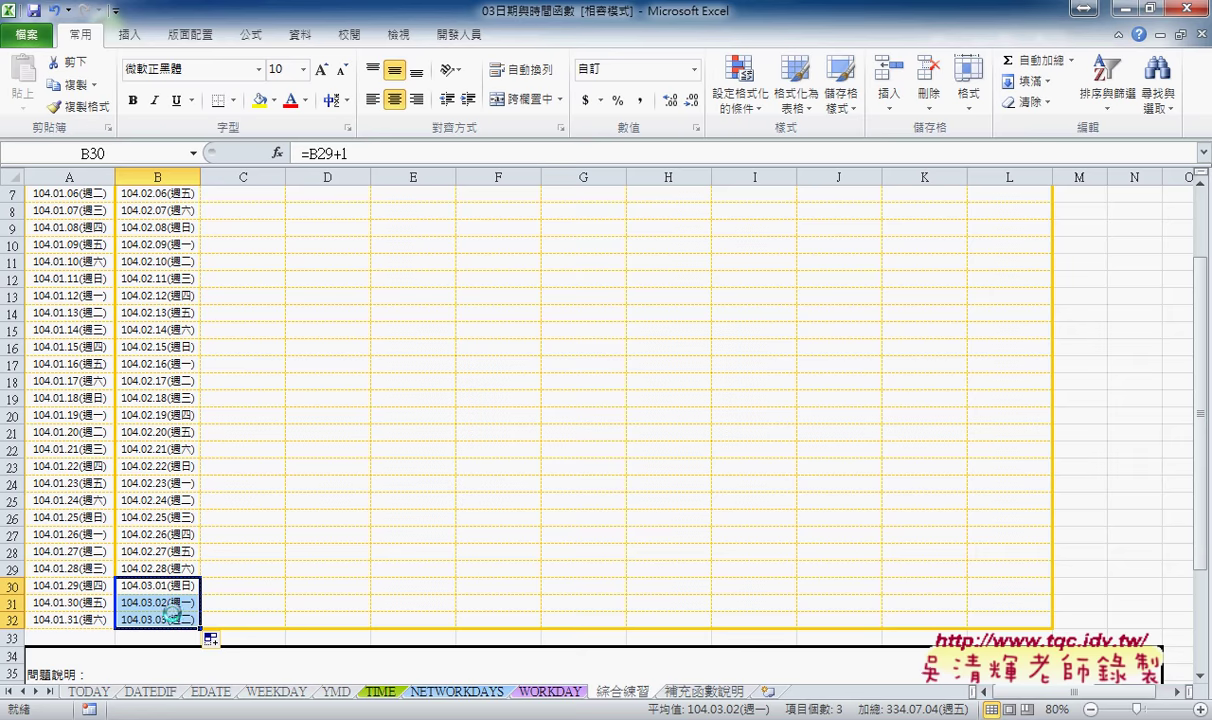
{"action": "key", "text": "Delete"}
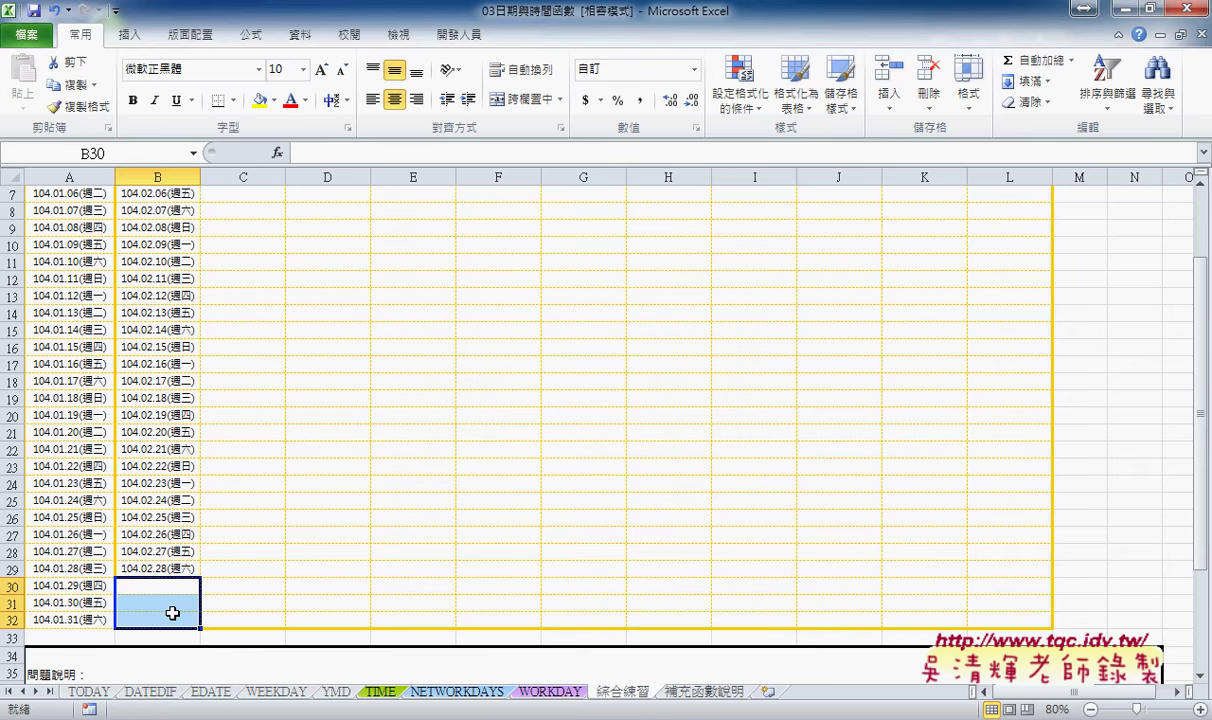
{"action": "key", "text": "ctrl+v"}
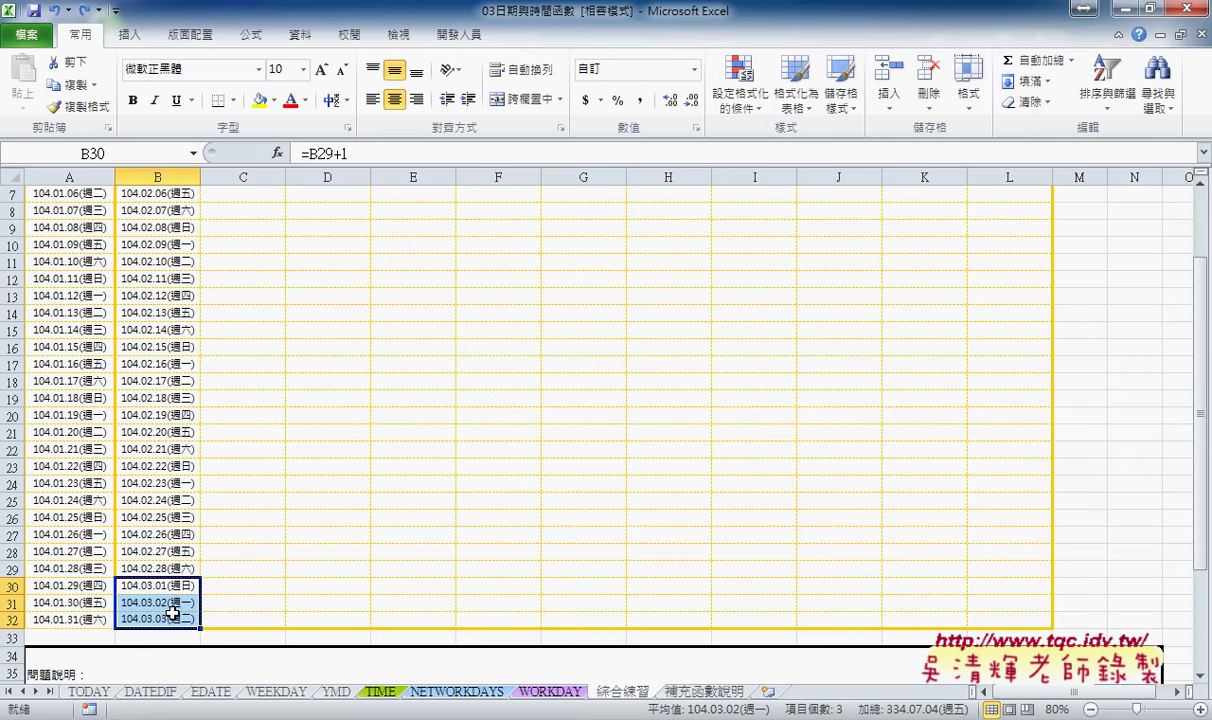
{"action": "left_click_drag", "start_coordinate": [165, 568], "coordinate": [180, 587]}
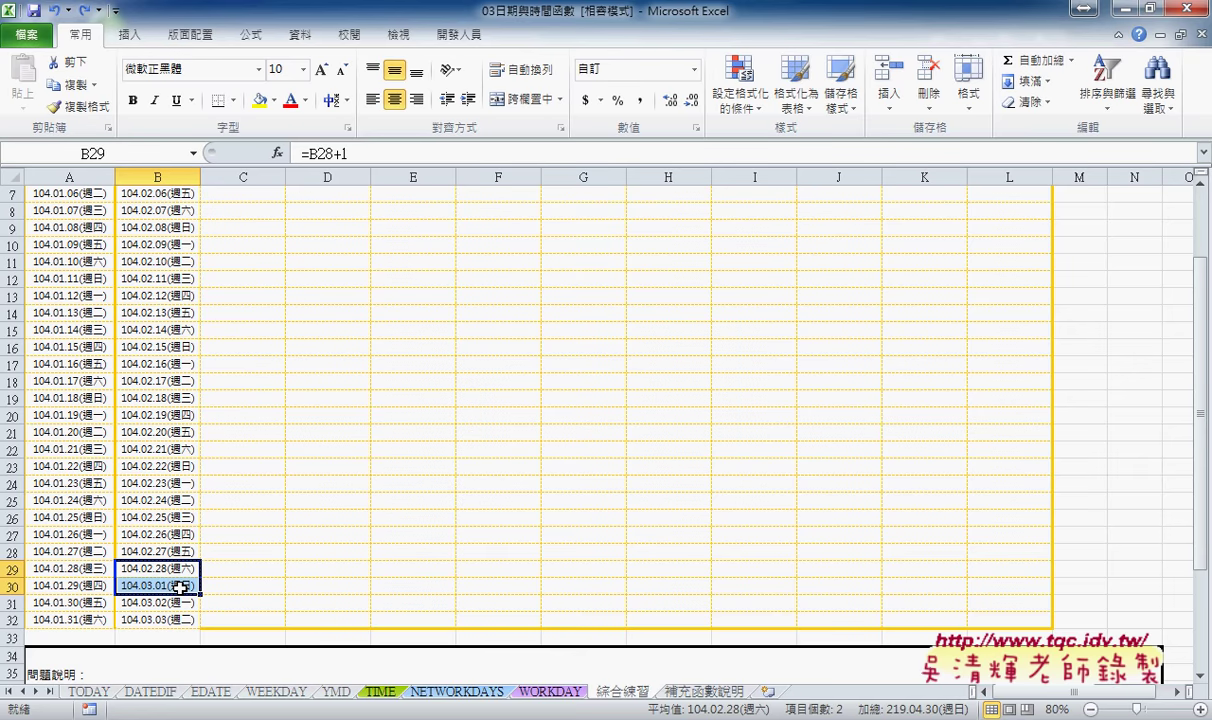
{"action": "scroll", "coordinate": [180, 587], "scroll_direction": "up", "scroll_amount": 2}
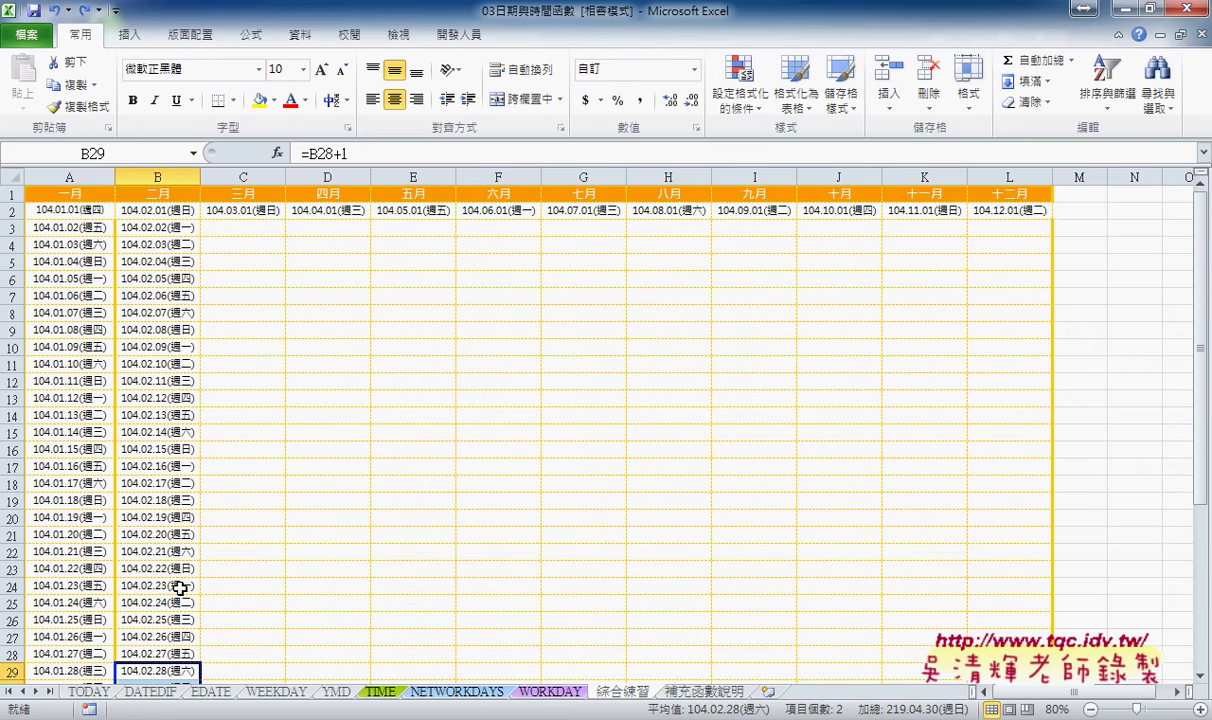
Cut A2+1 out of A3's formula, leaving only =
{"action": "left_click", "coordinate": [78, 228]}
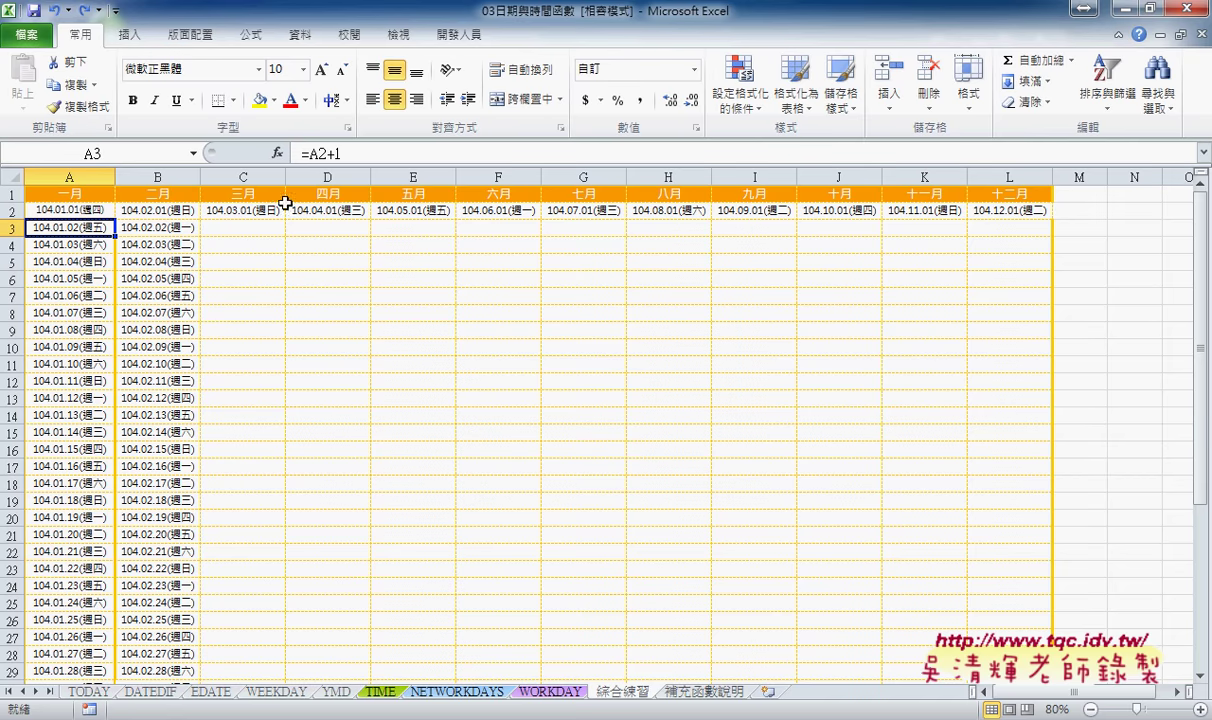
{"action": "left_click", "coordinate": [346, 154]}
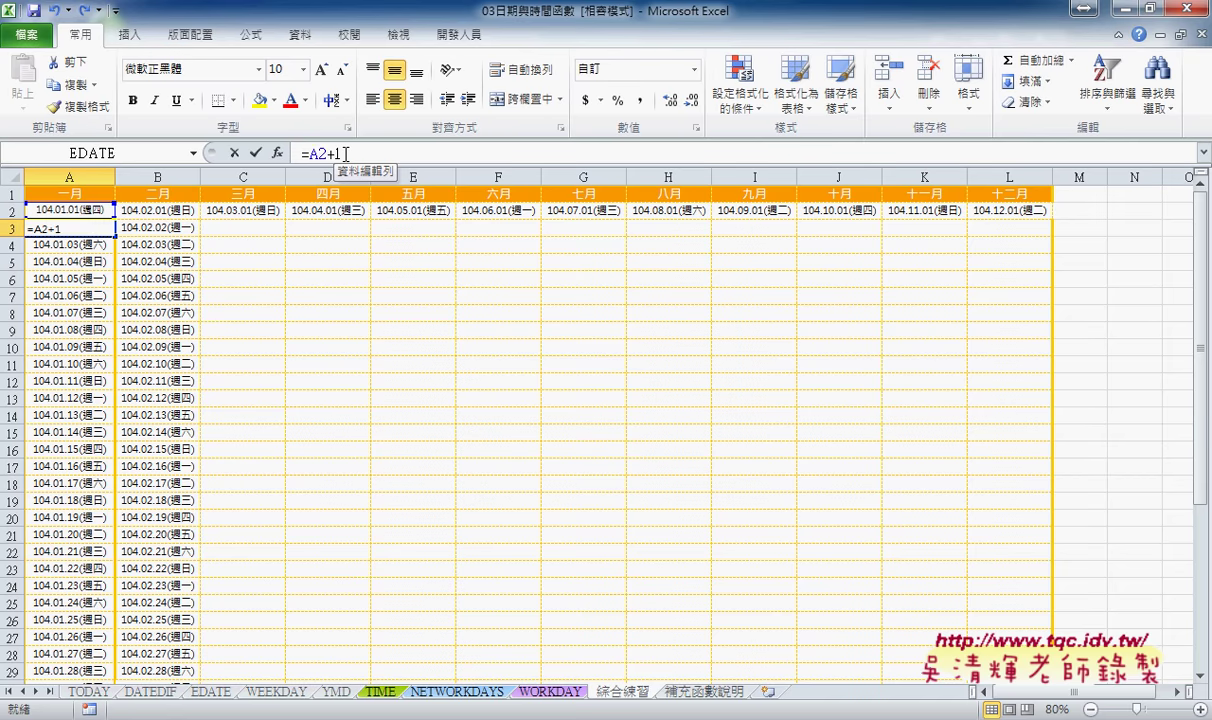
{"action": "left_click_drag", "start_coordinate": [309, 153], "coordinate": [337, 153]}
{"action": "right_click", "coordinate": [337, 153]}
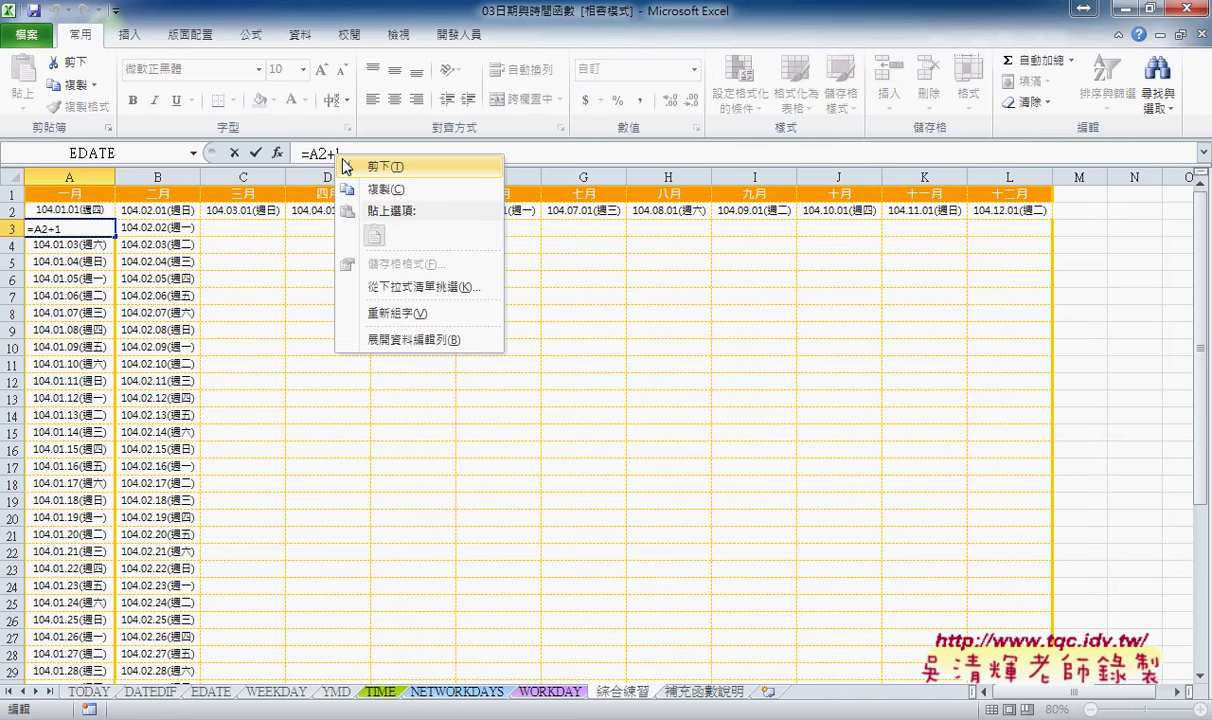
{"action": "left_click", "coordinate": [352, 166]}
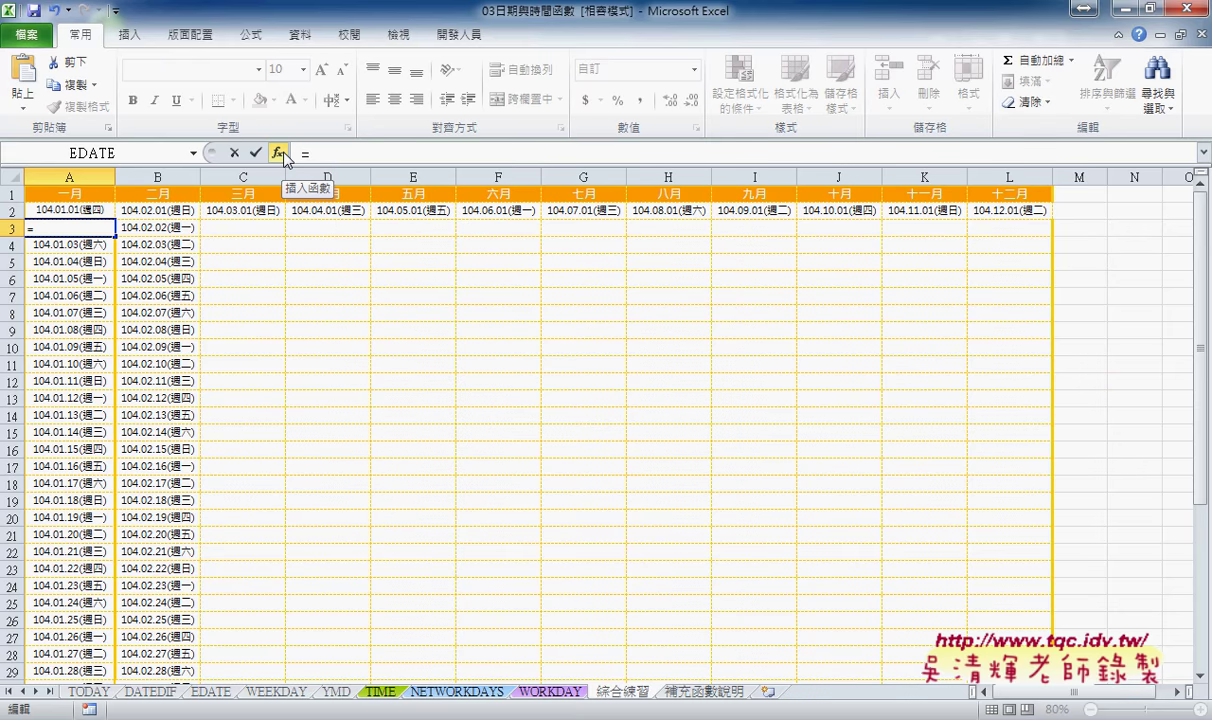
Insert the IF function from the 邏輯 category into A3
{"action": "left_click", "coordinate": [281, 154]}
{"action": "left_click", "coordinate": [846, 221]}
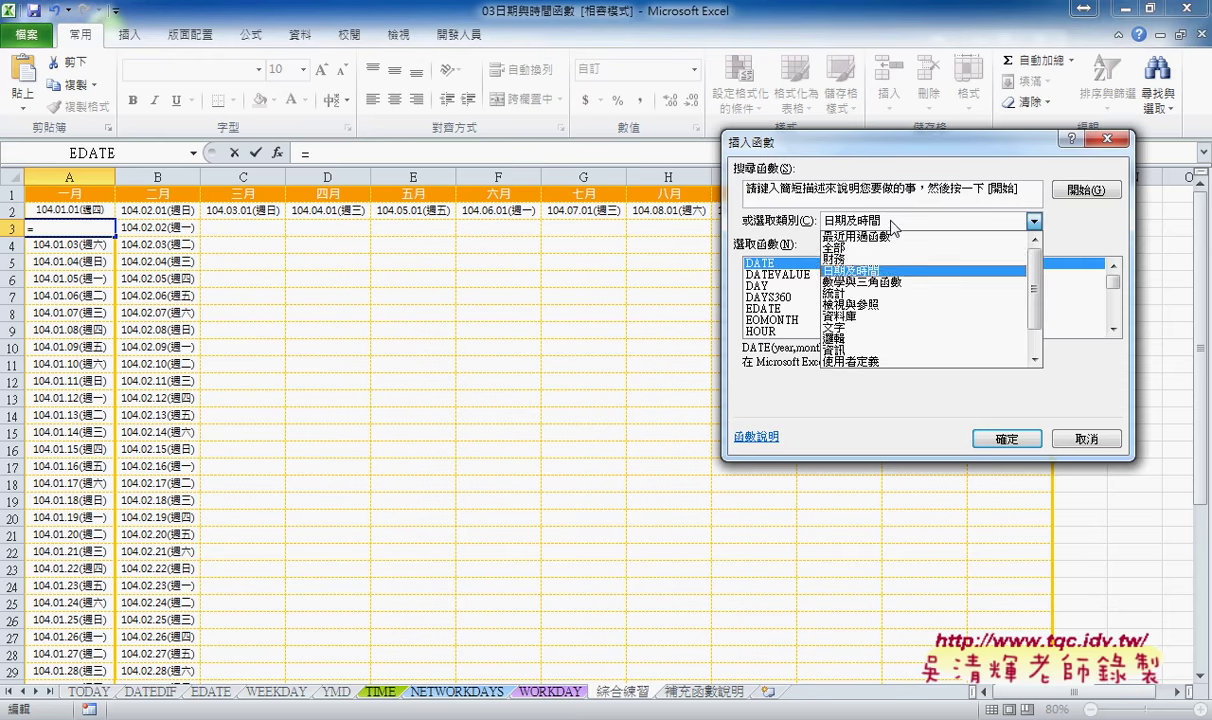
{"action": "left_click", "coordinate": [833, 338]}
{"action": "left_click", "coordinate": [835, 286]}
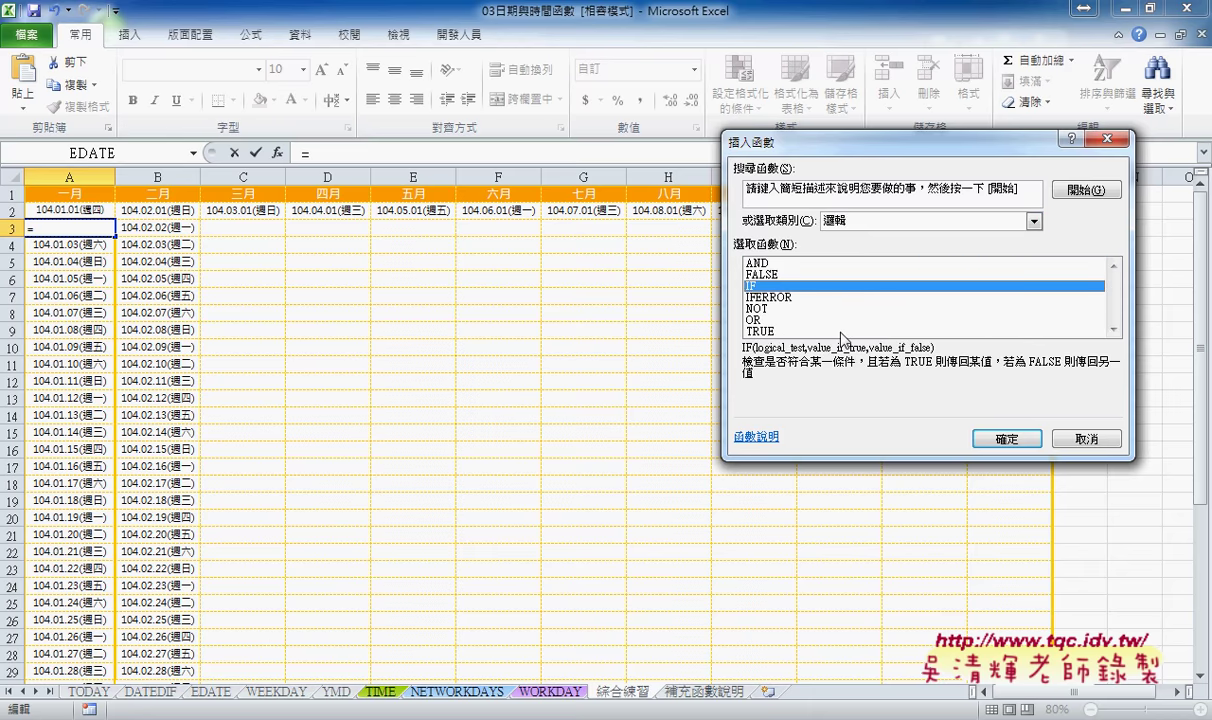
{"action": "left_click", "coordinate": [1005, 438]}
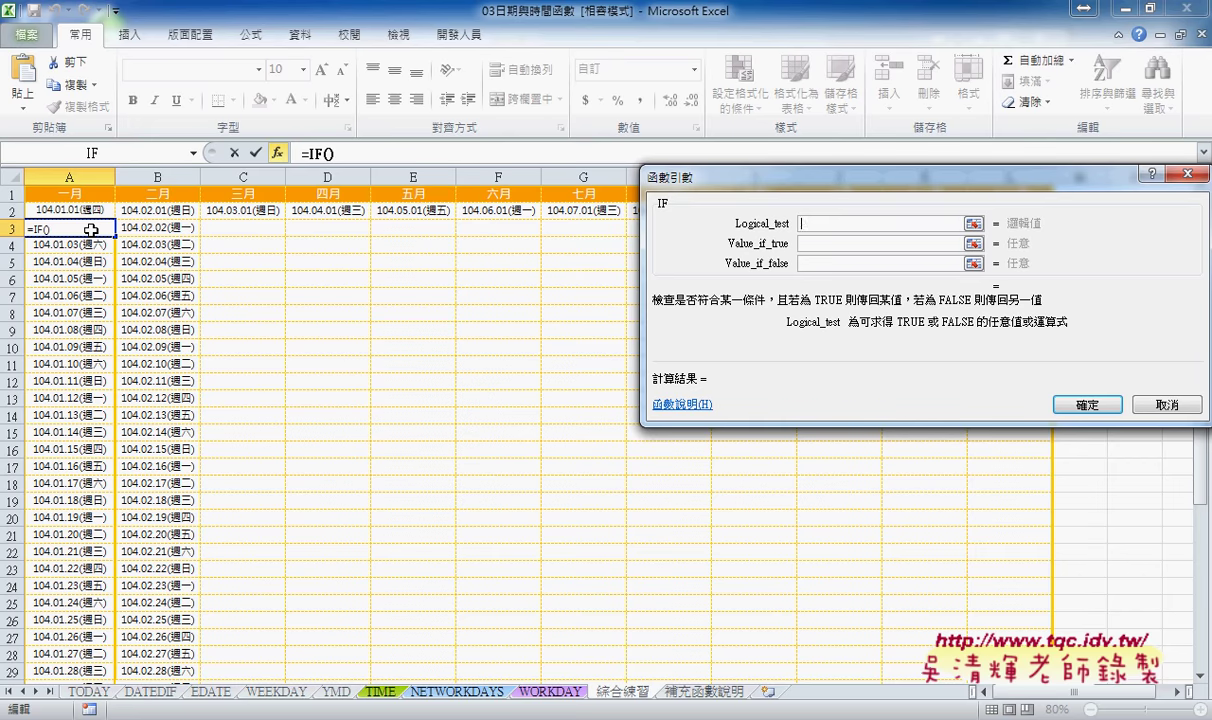
Set the IF logical test to month(A2)<>month(A2+1)
{"action": "type", "text": "m"}
{"action": "type", "text": "onth"}
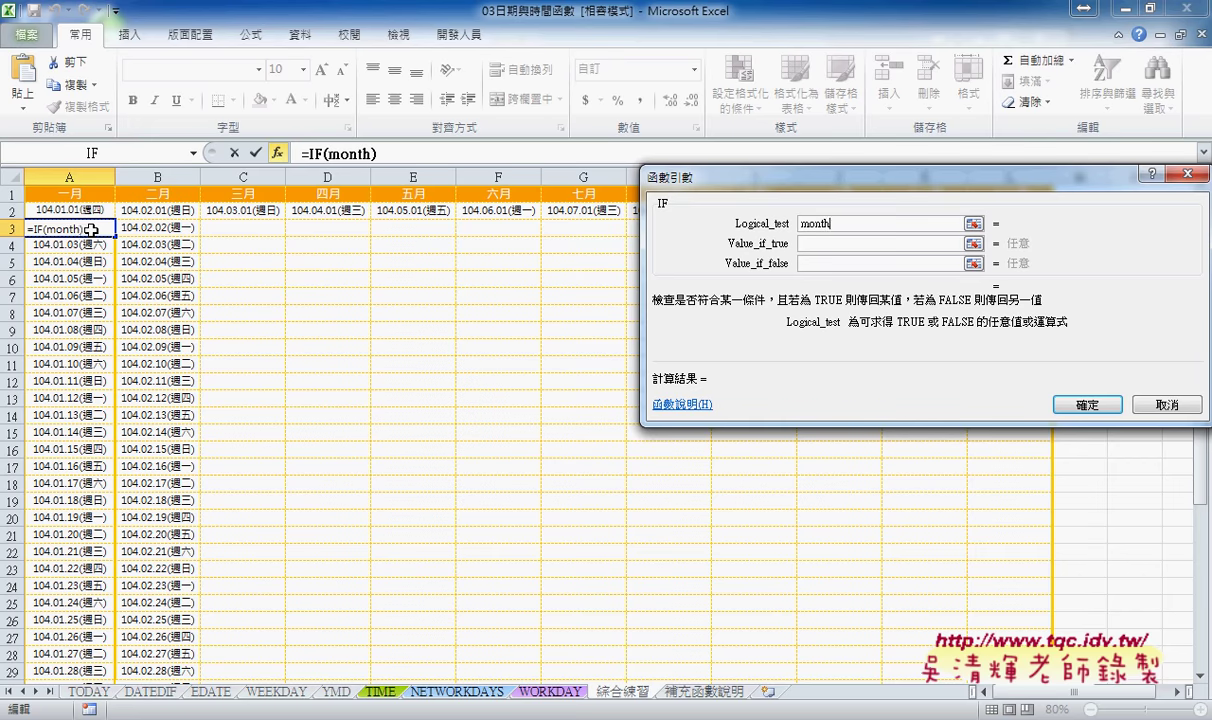
{"action": "type", "text": "("}
{"action": "left_click", "coordinate": [75, 210]}
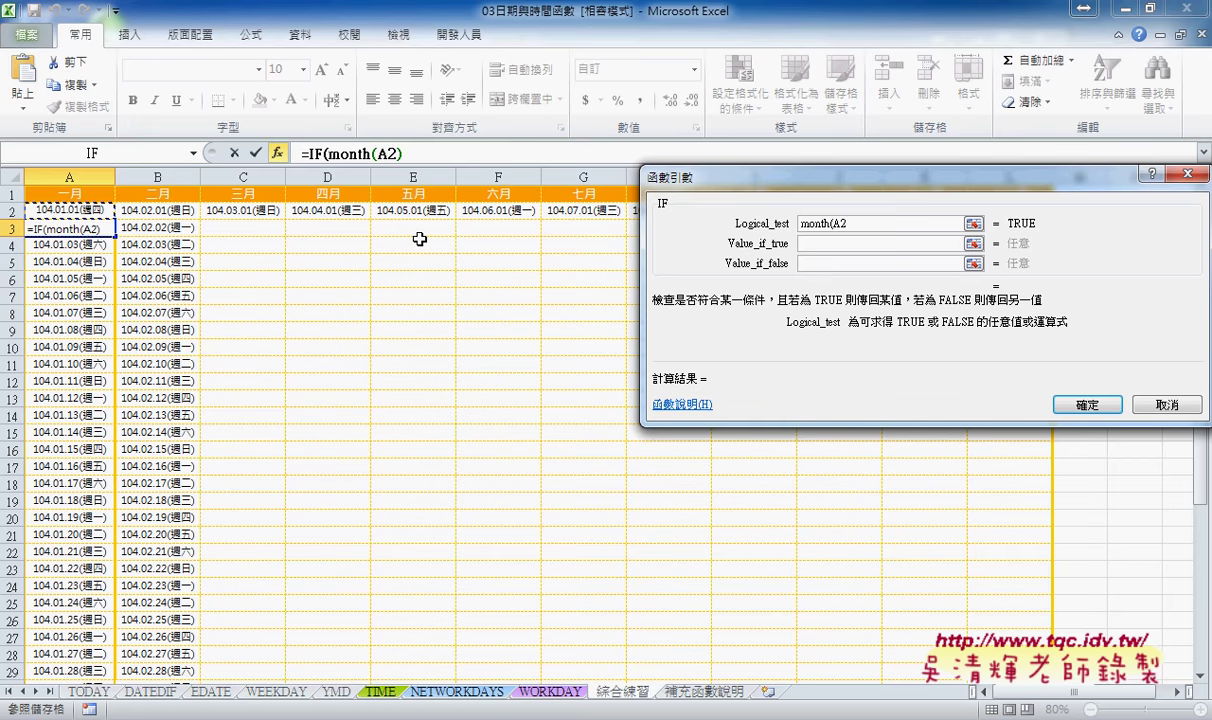
{"action": "type", "text": ")"}
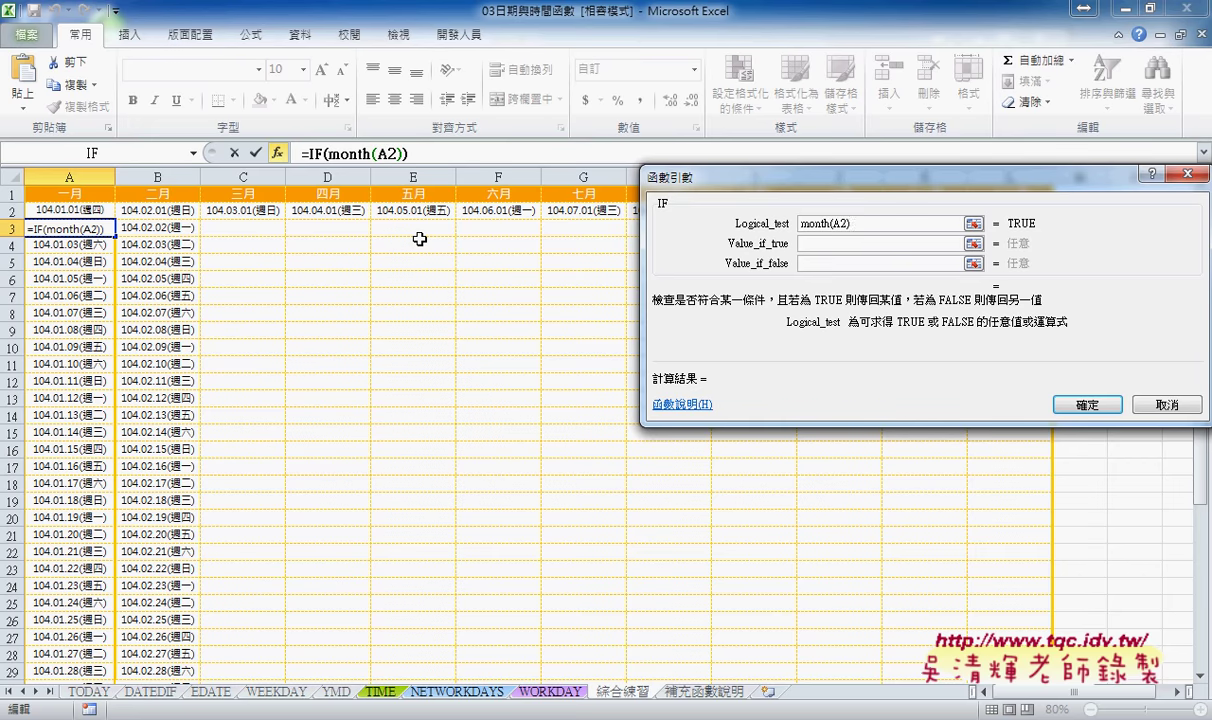
{"action": "type", "text": "<"}
{"action": "key", "text": "BackSpace"}
{"action": "type", "text": "="}
{"action": "key", "text": "BackSpace"}
{"action": "type", "text": "<>"}
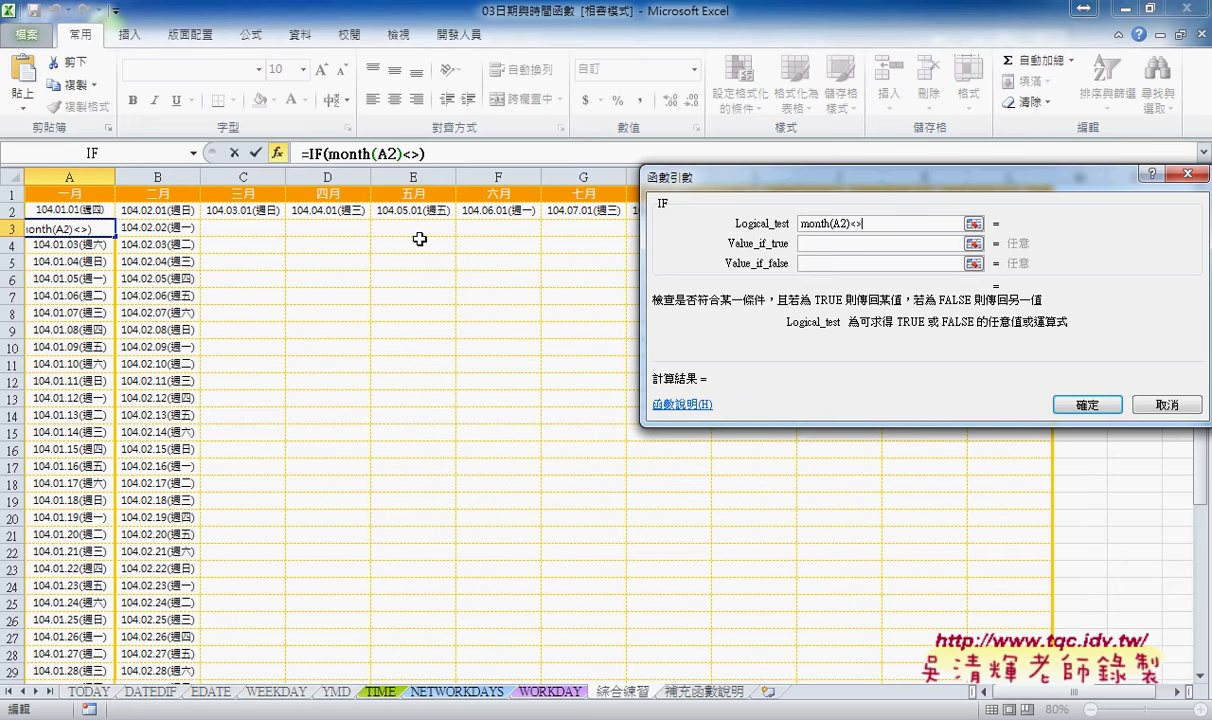
{"action": "type", "text": "mo"}
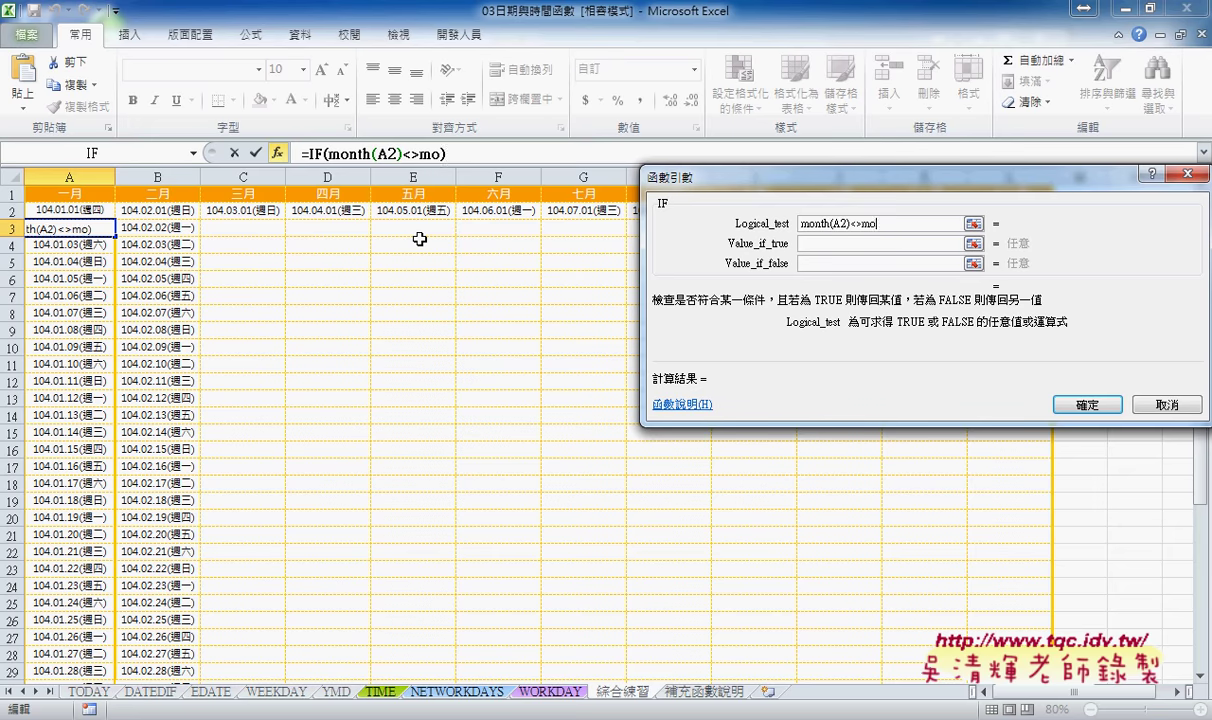
{"action": "type", "text": "nth("}
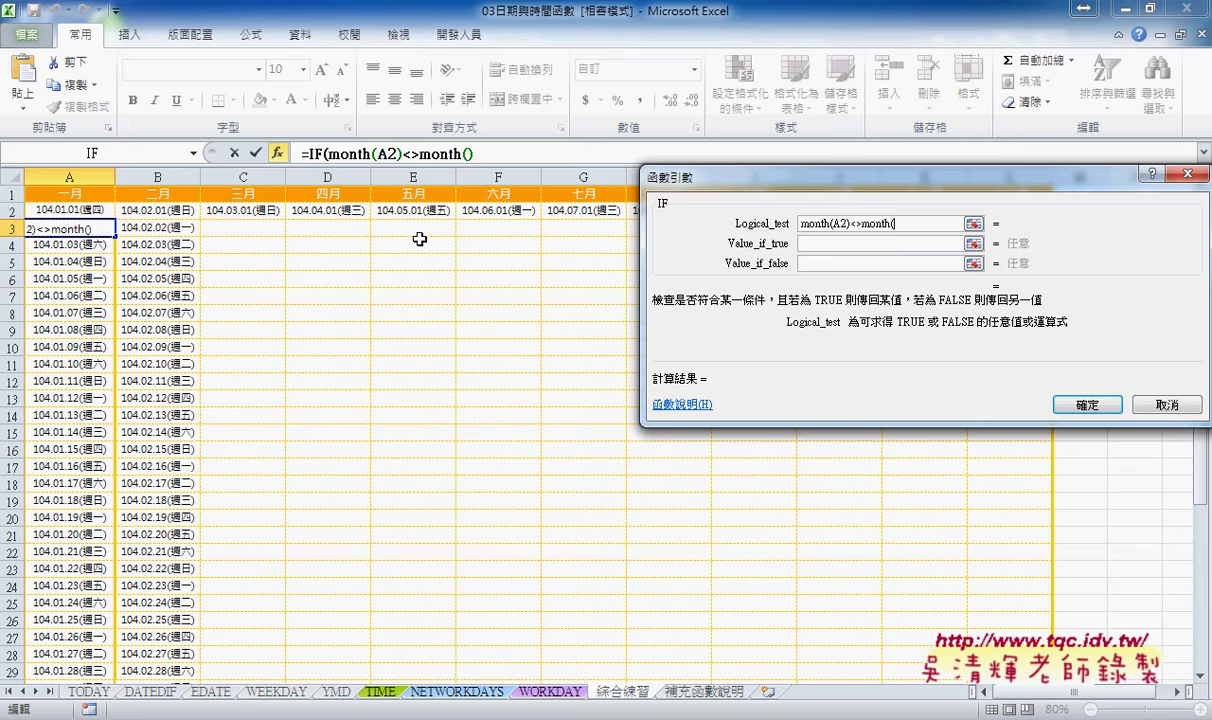
{"action": "type", "text": "A2+1"}
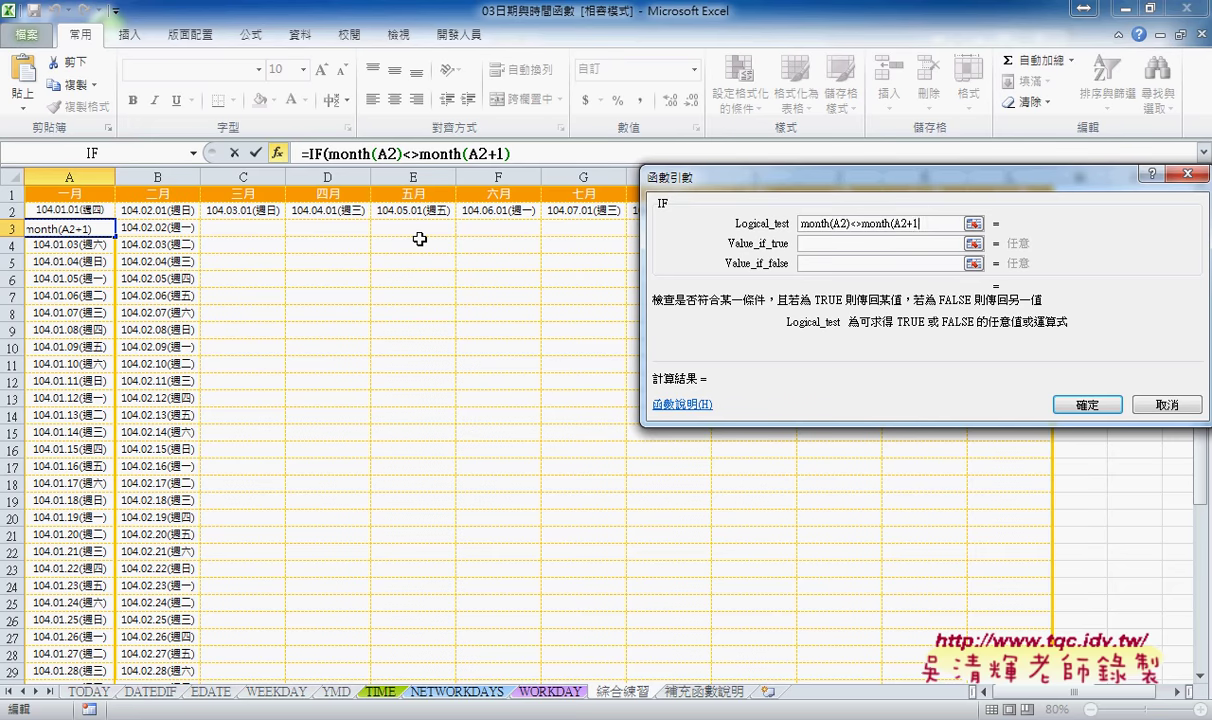
{"action": "type", "text": ")"}
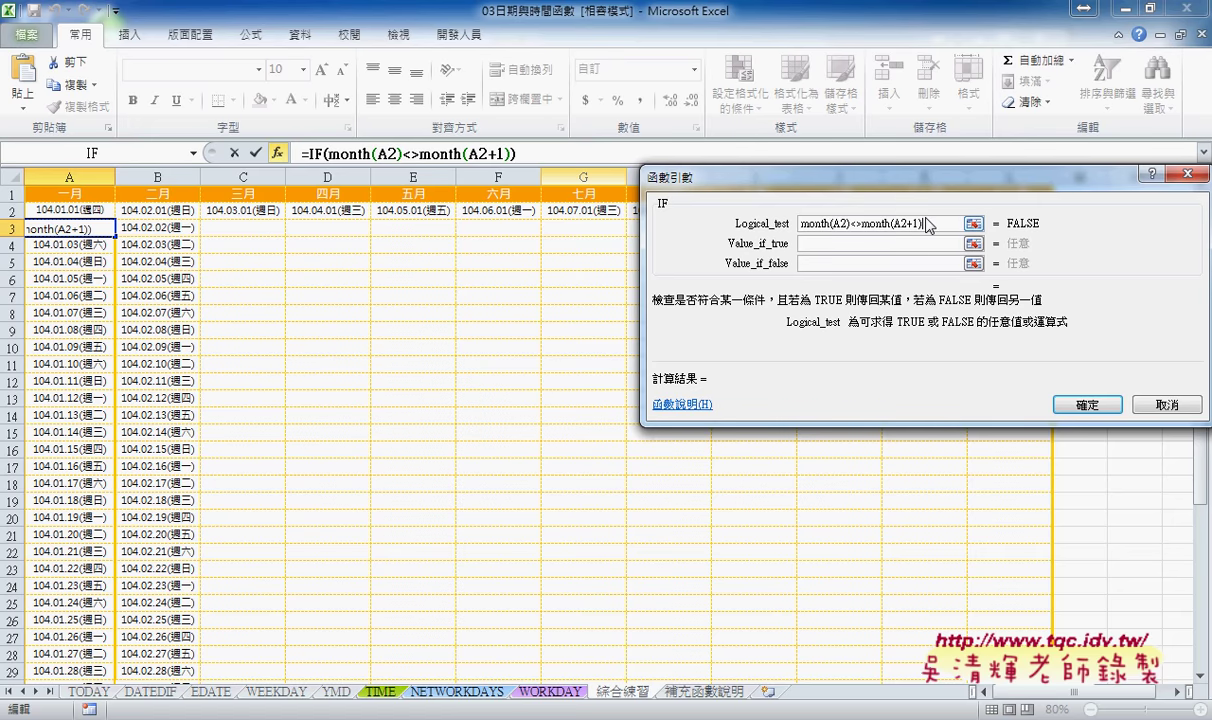
Set Value_if_true to "" and Value_if_false to A2+1, and confirm the formula
{"action": "left_click", "coordinate": [868, 243]}
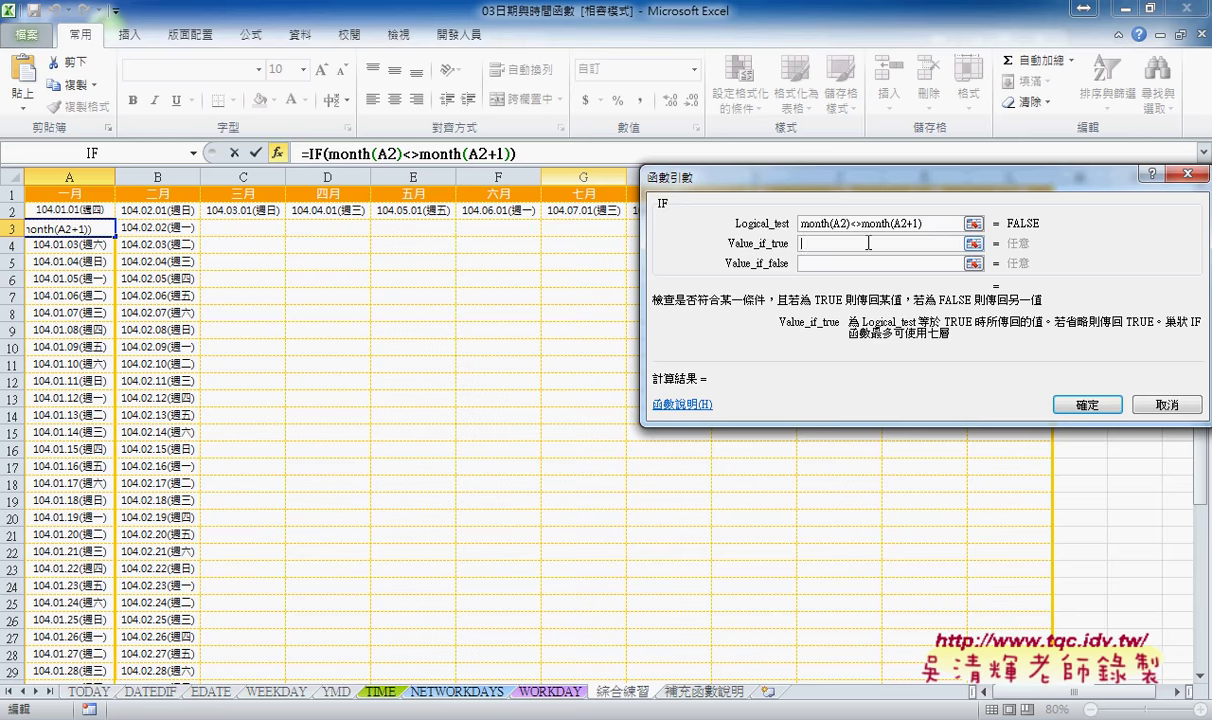
{"action": "type", "text": "\"\""}
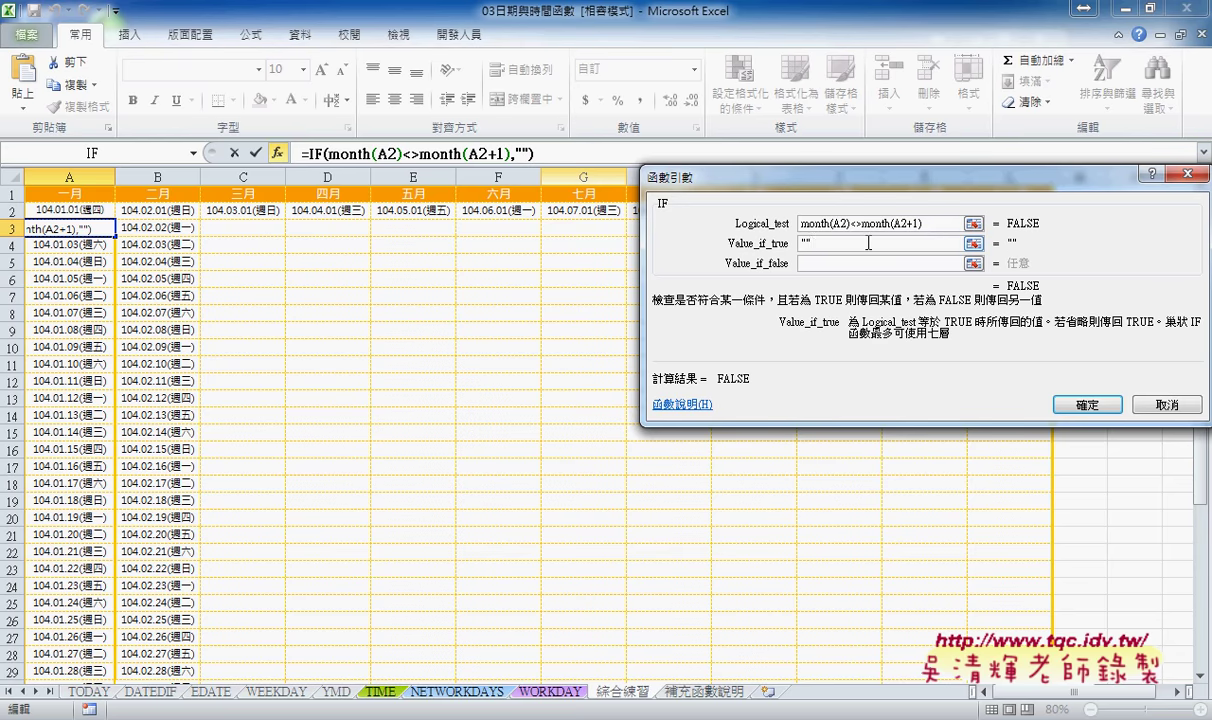
{"action": "key", "text": "Tab"}
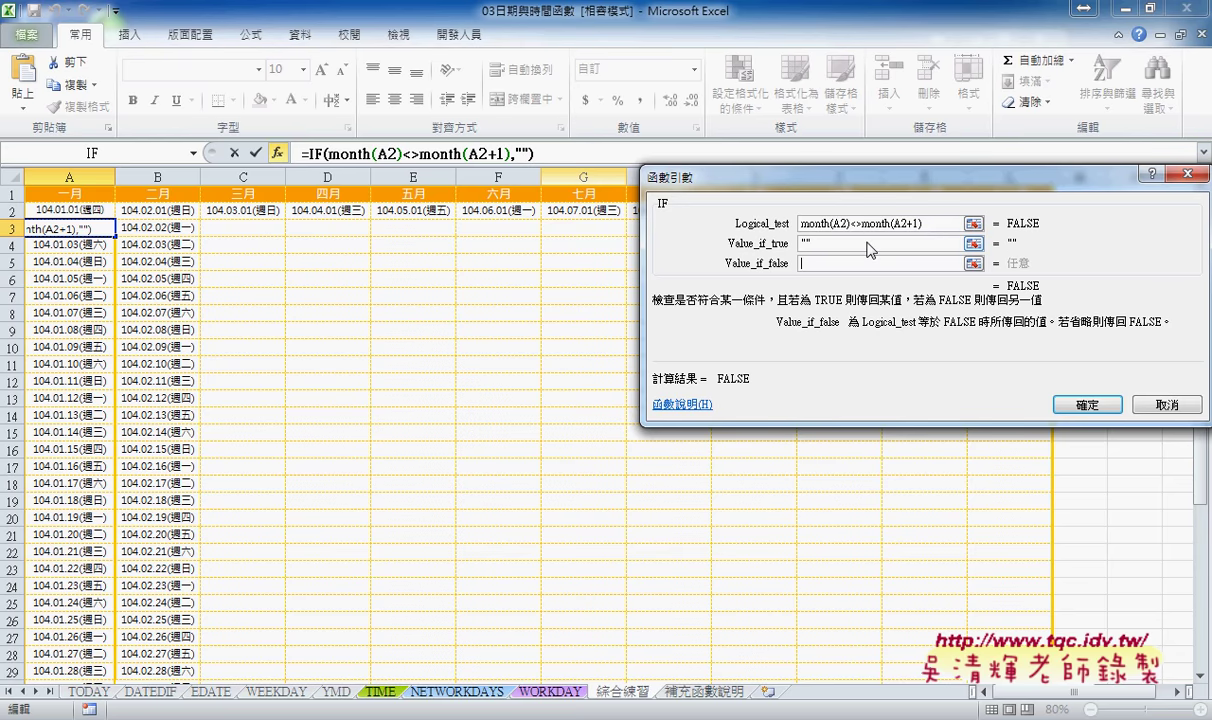
{"action": "type", "text": "A2+1"}
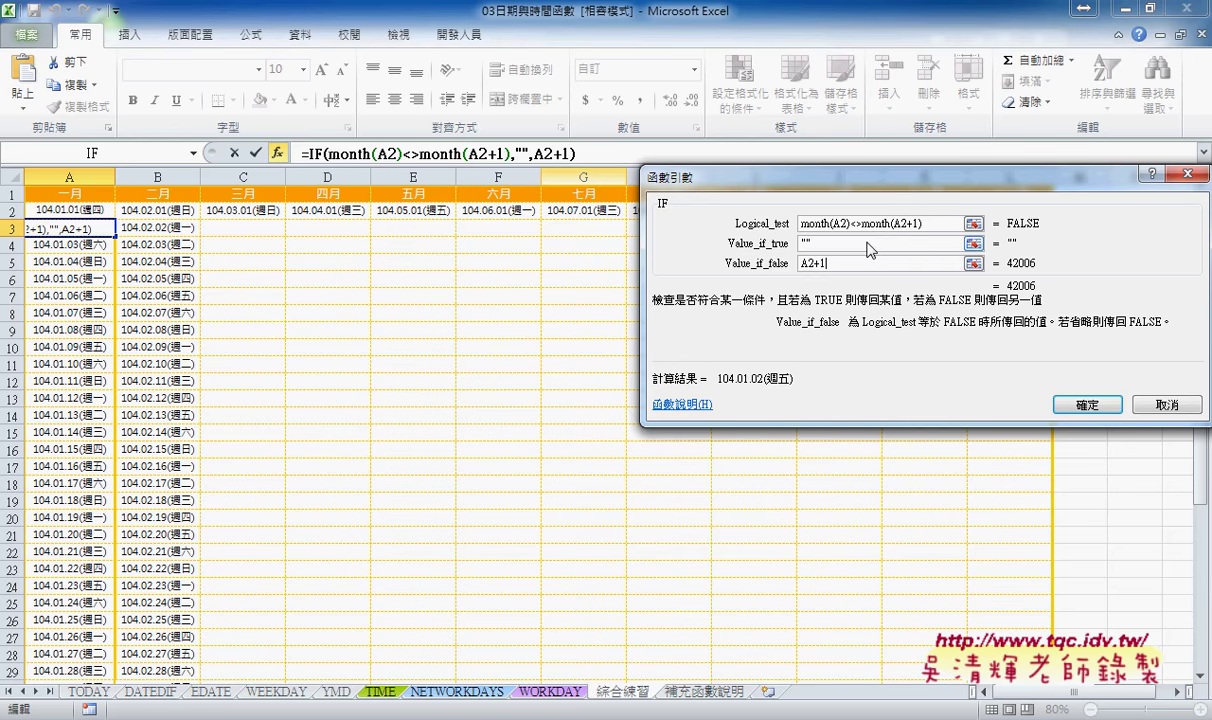
{"action": "left_click", "coordinate": [1087, 405]}
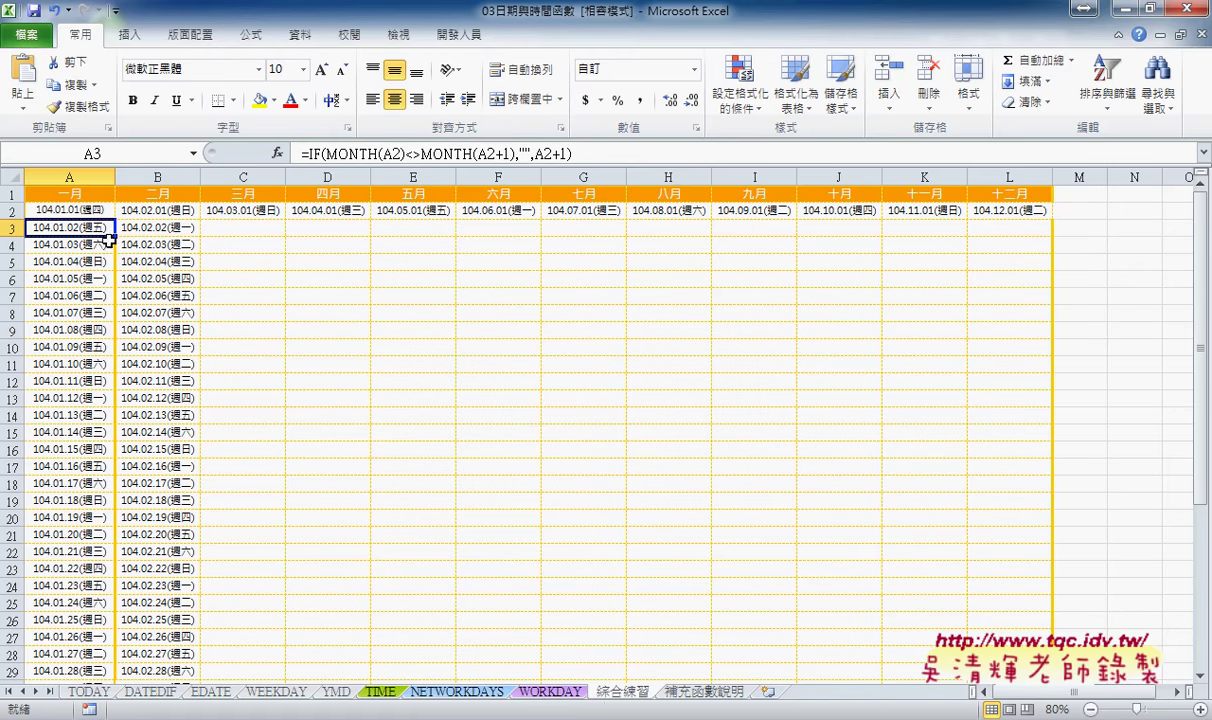
Fill A3's IF formula down to row 32 and across into column B
{"action": "mouse_move", "coordinate": [115, 235]}
{"action": "left_mouse_down"}
{"action": "mouse_move", "coordinate": [136, 714]}
{"action": "mouse_move", "coordinate": [128, 660]}
{"action": "mouse_move", "coordinate": [182, 661]}
{"action": "left_mouse_up"}
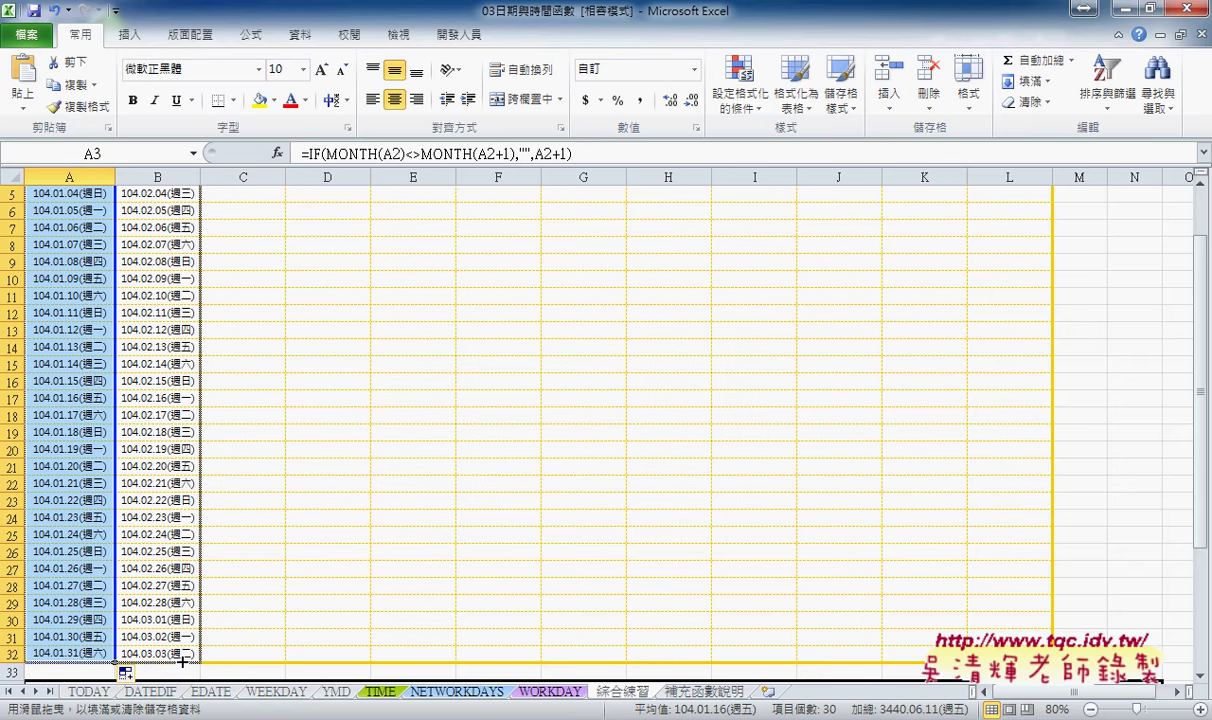
{"action": "left_click_drag", "start_coordinate": [182, 661], "coordinate": [183, 667]}
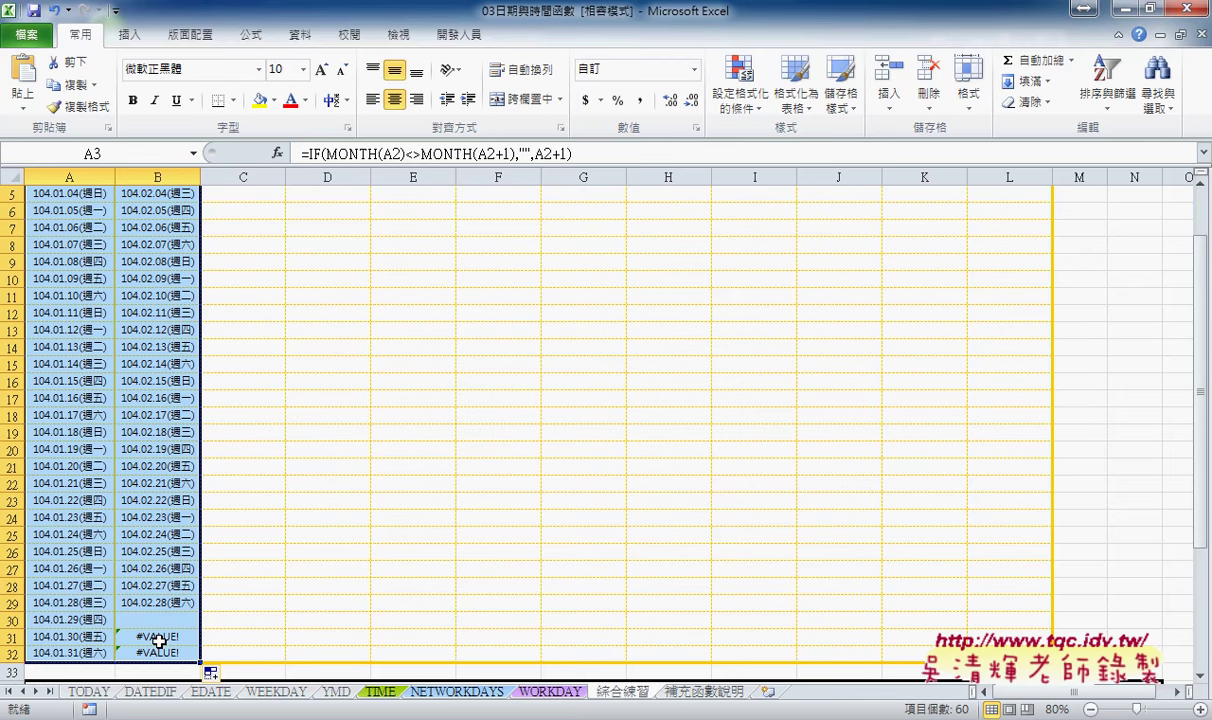
{"action": "scroll", "coordinate": [155, 630], "scroll_direction": "up", "scroll_amount": 2}
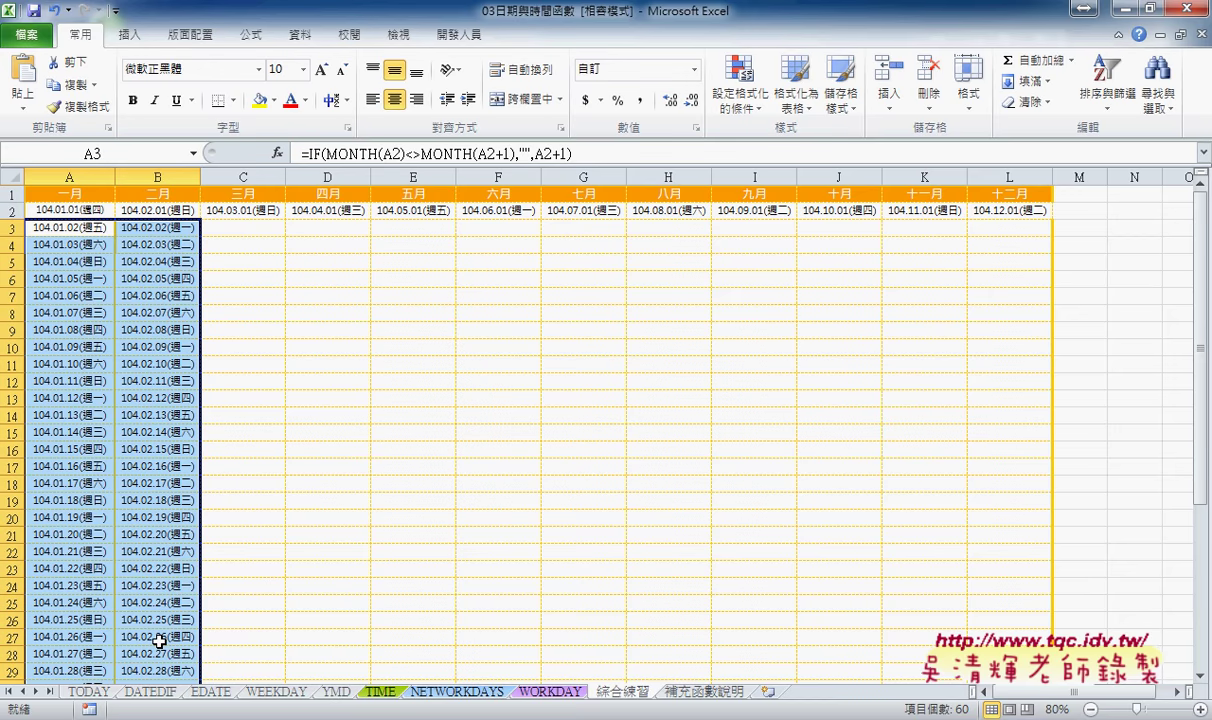
Cut the IF formula text out of A3, leaving a bare =
{"action": "left_click", "coordinate": [89, 227]}
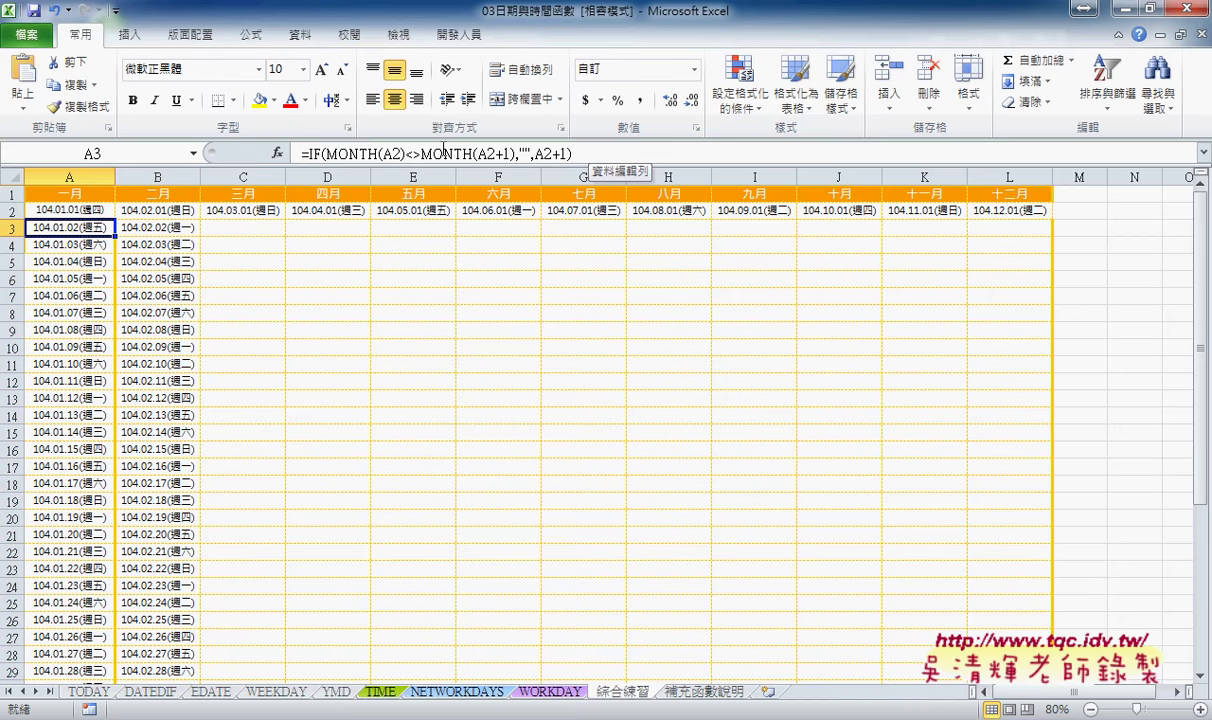
{"action": "left_click_drag", "start_coordinate": [299, 153], "coordinate": [556, 153]}
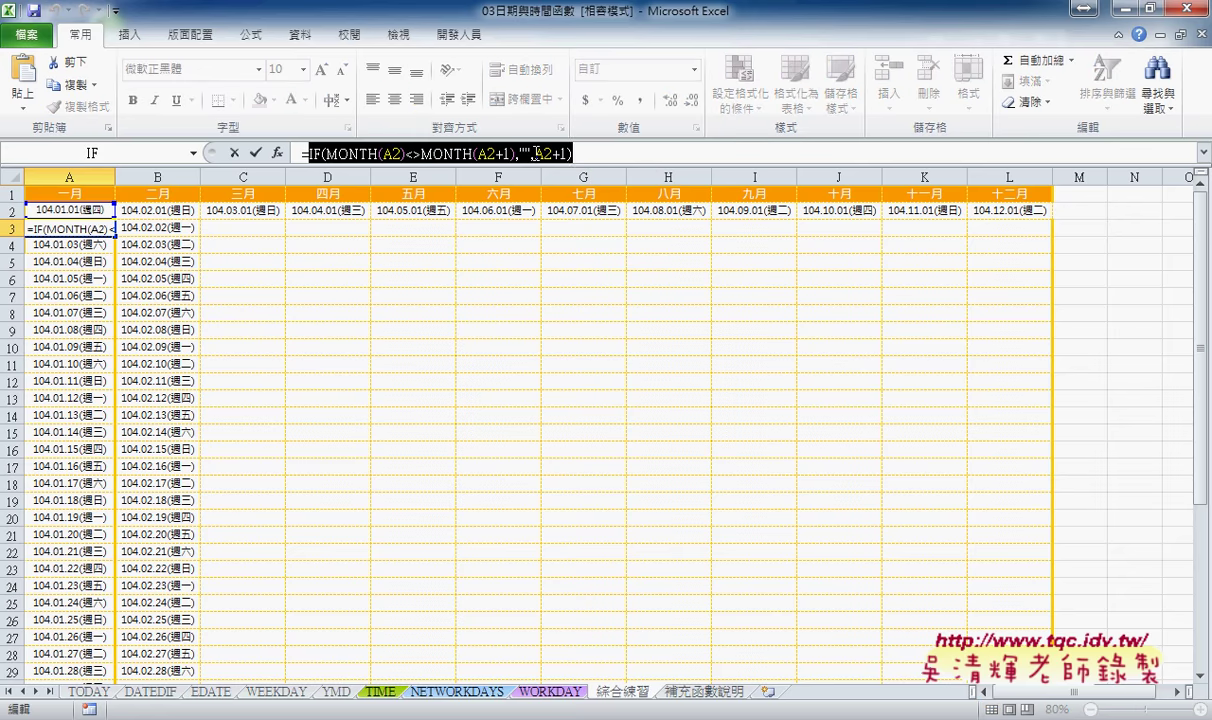
{"action": "right_click", "coordinate": [541, 160]}
{"action": "left_click", "coordinate": [543, 164]}
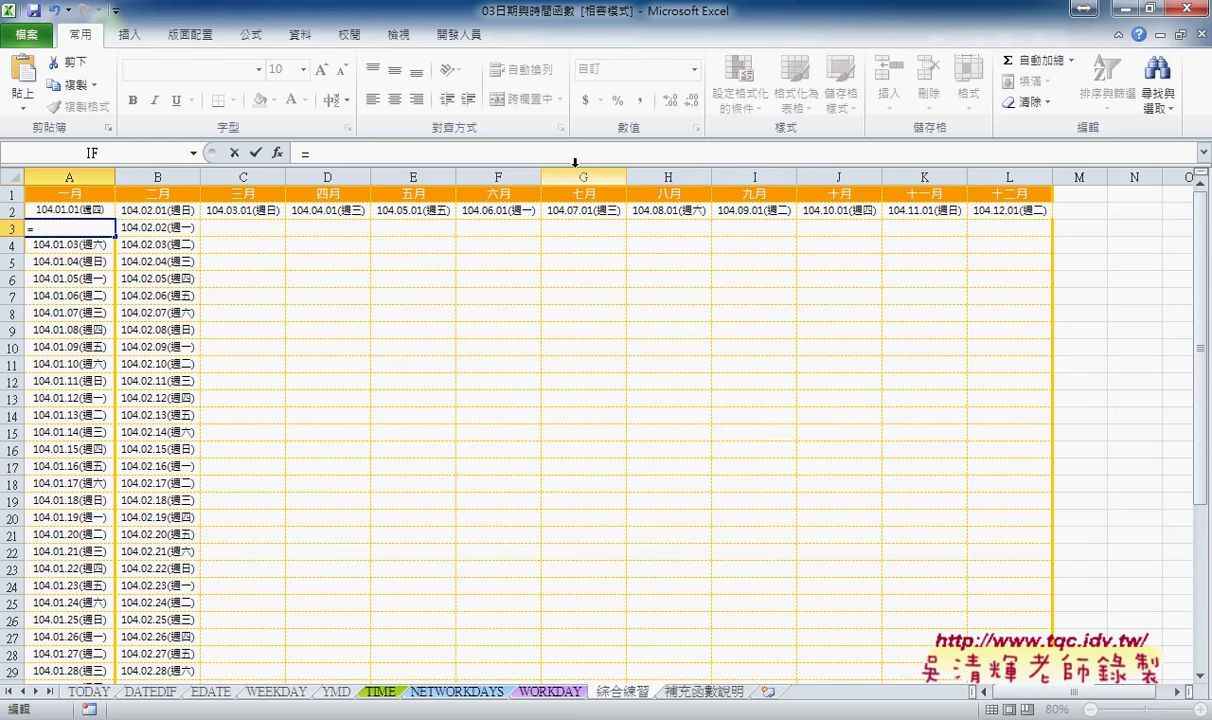
Browse all functions in Insert Function and select ISERROR to read its description
{"action": "left_click", "coordinate": [277, 153]}
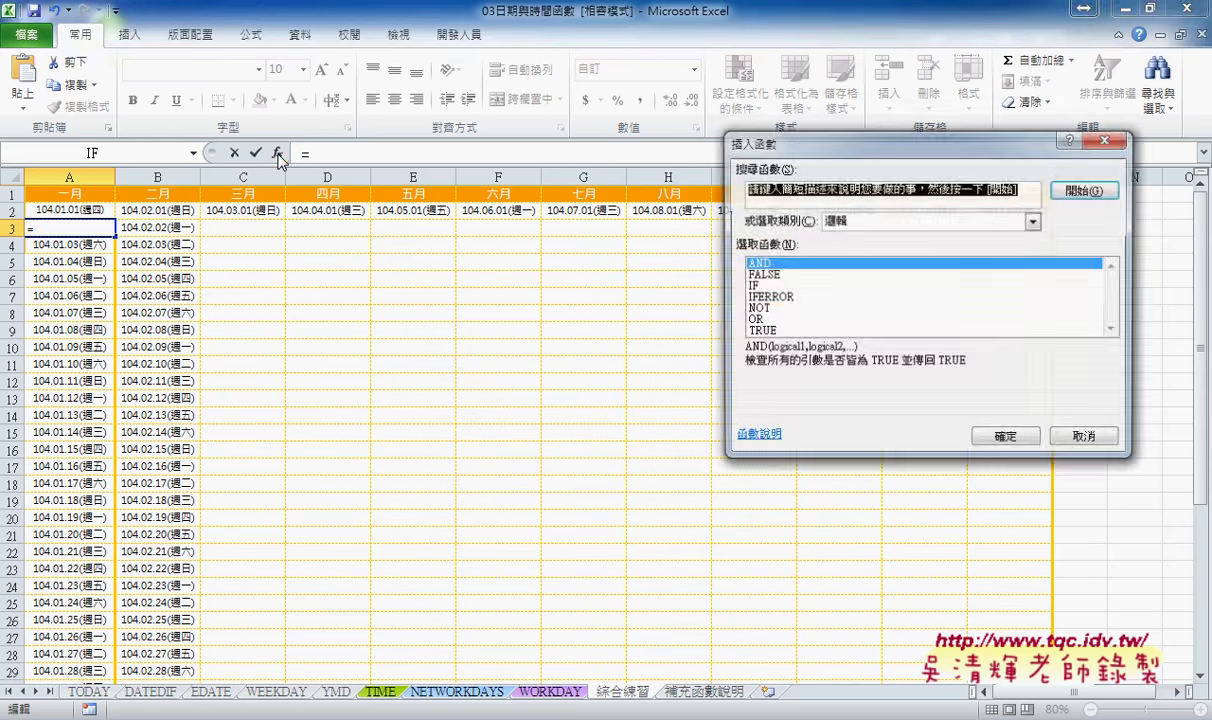
{"action": "left_click", "coordinate": [861, 221]}
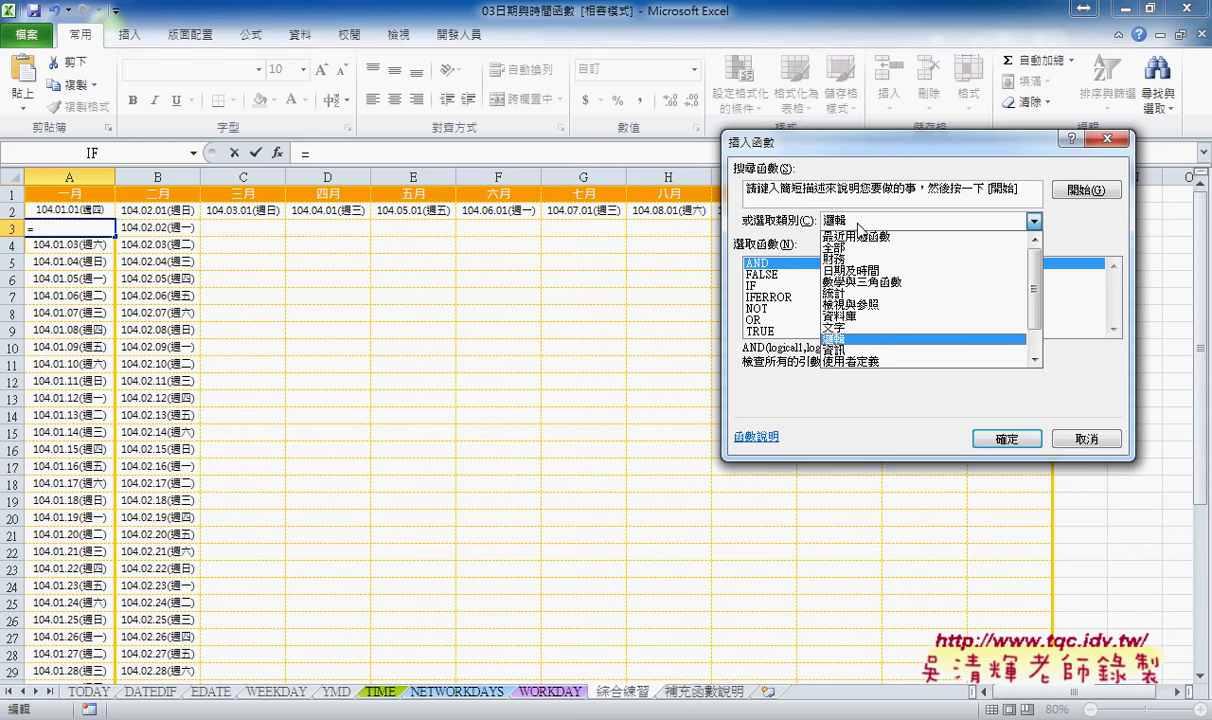
{"action": "left_click", "coordinate": [833, 248]}
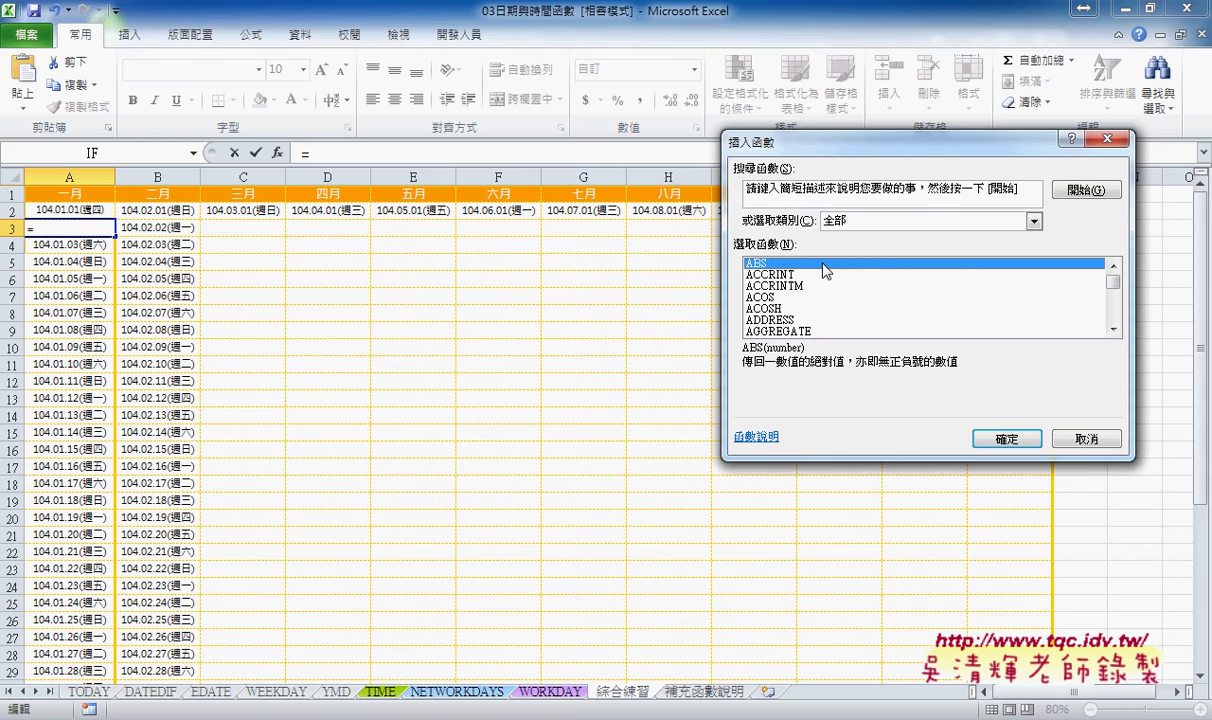
{"action": "key", "text": "i"}
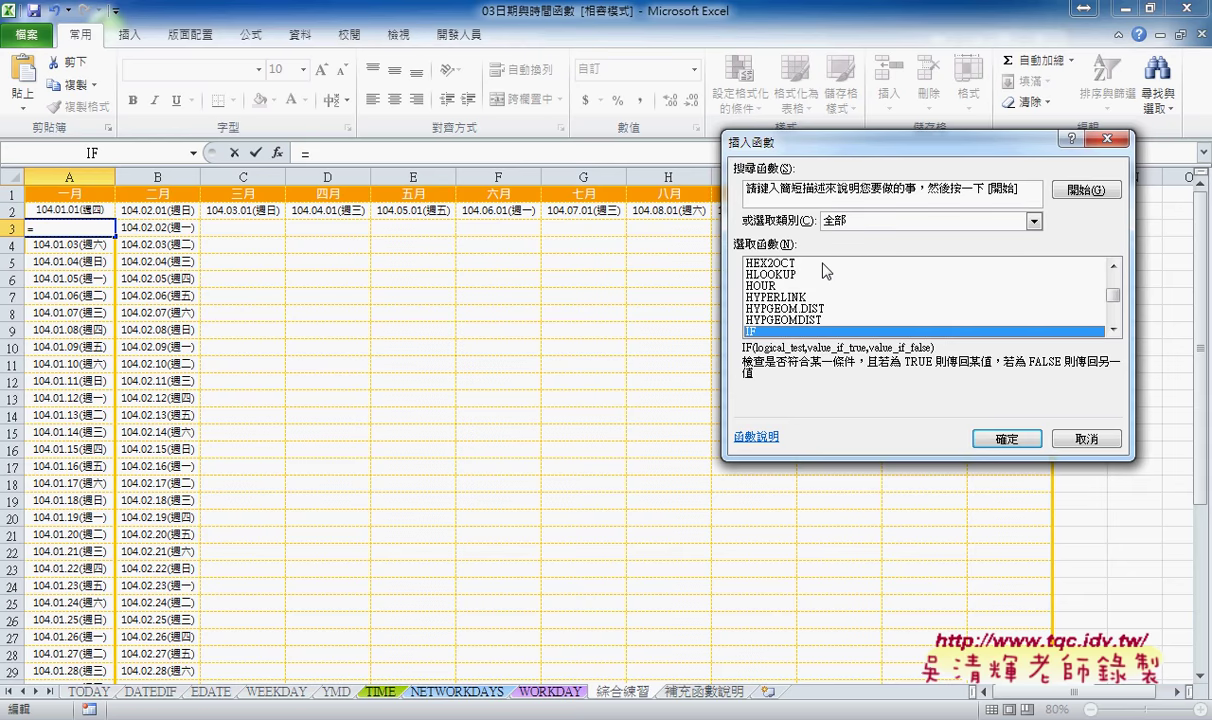
{"action": "key", "text": "s"}
{"action": "key", "text": "Down"}
{"action": "key", "text": "Down"}
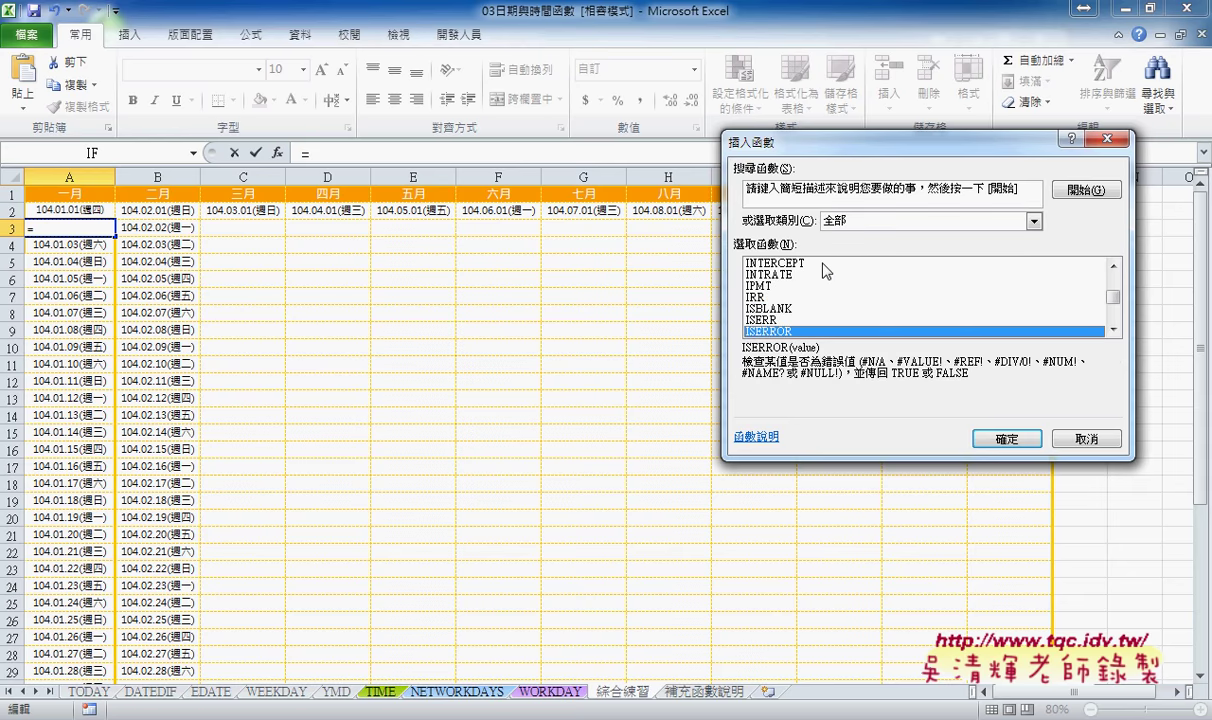
{"action": "key", "text": "Up"}
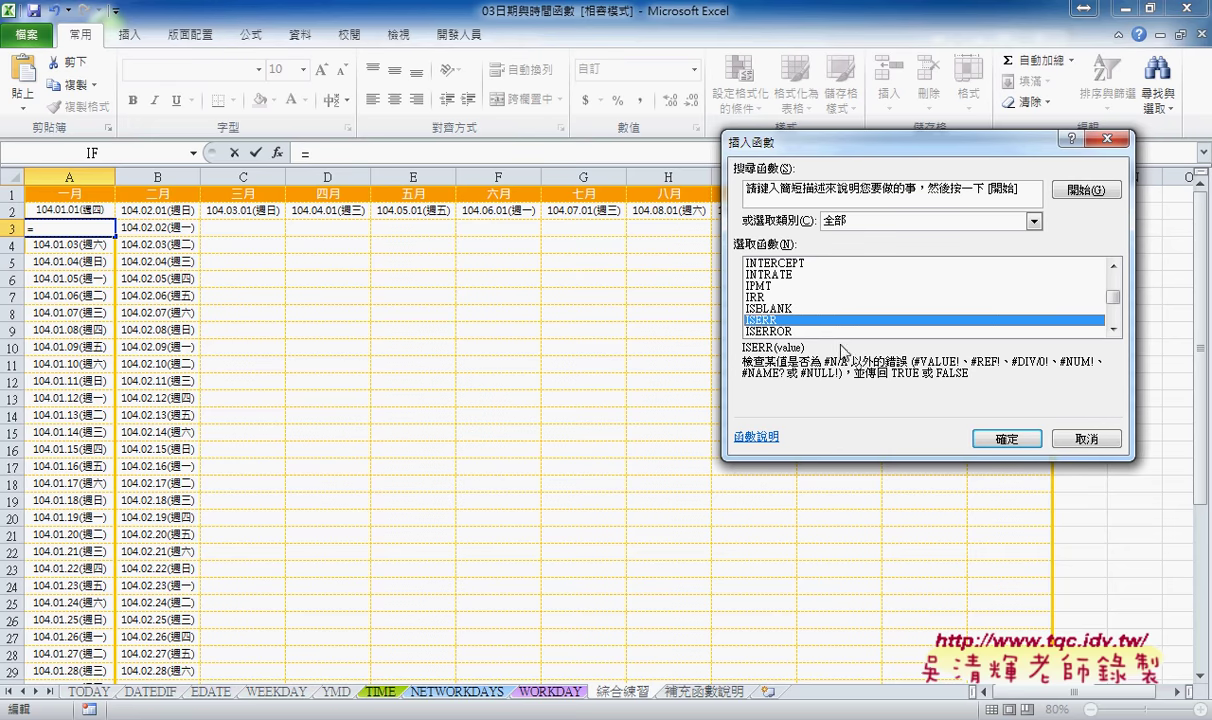
{"action": "left_click", "coordinate": [784, 331]}
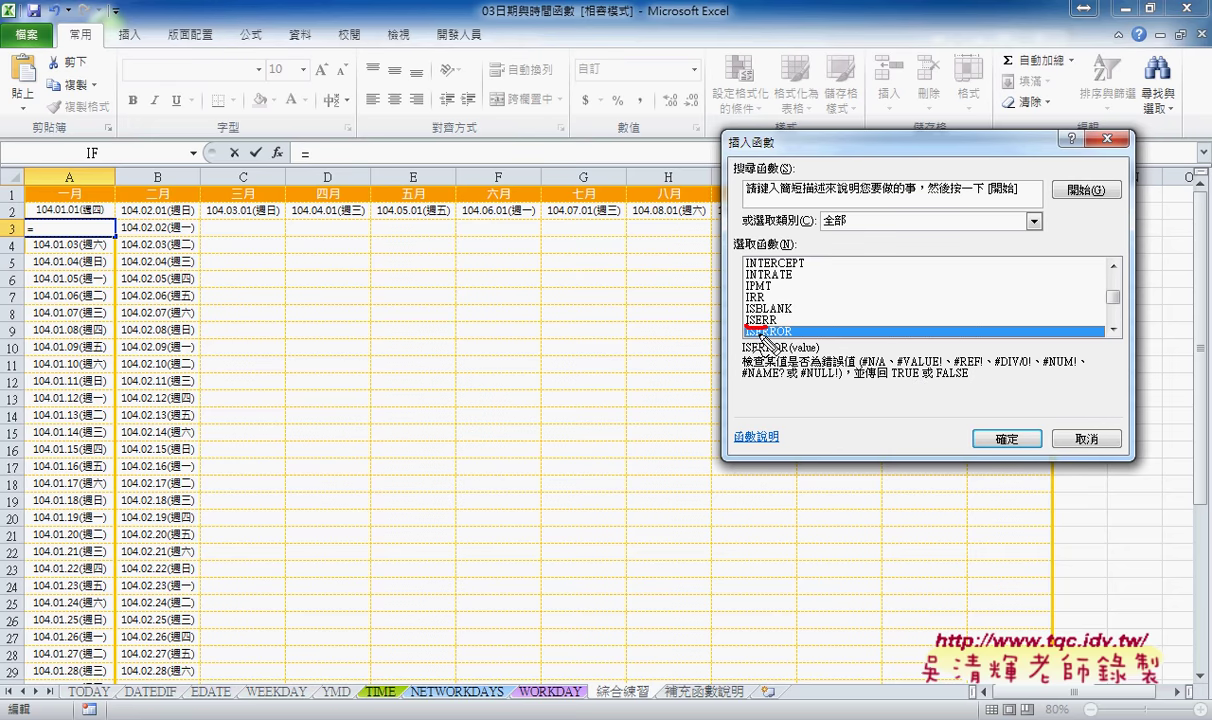
{"action": "left_click_drag", "start_coordinate": [745, 336], "coordinate": [785, 334]}
{"action": "left_click_drag", "start_coordinate": [900, 368], "coordinate": [943, 368]}
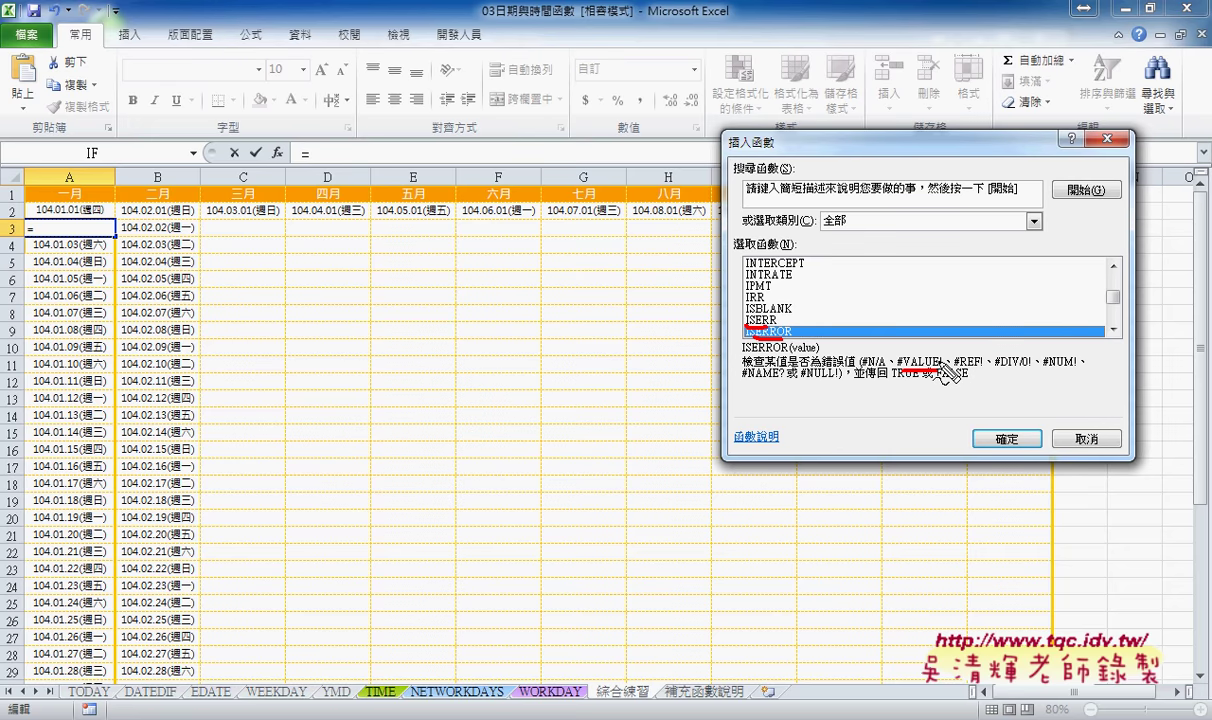
{"action": "key", "text": "Escape"}
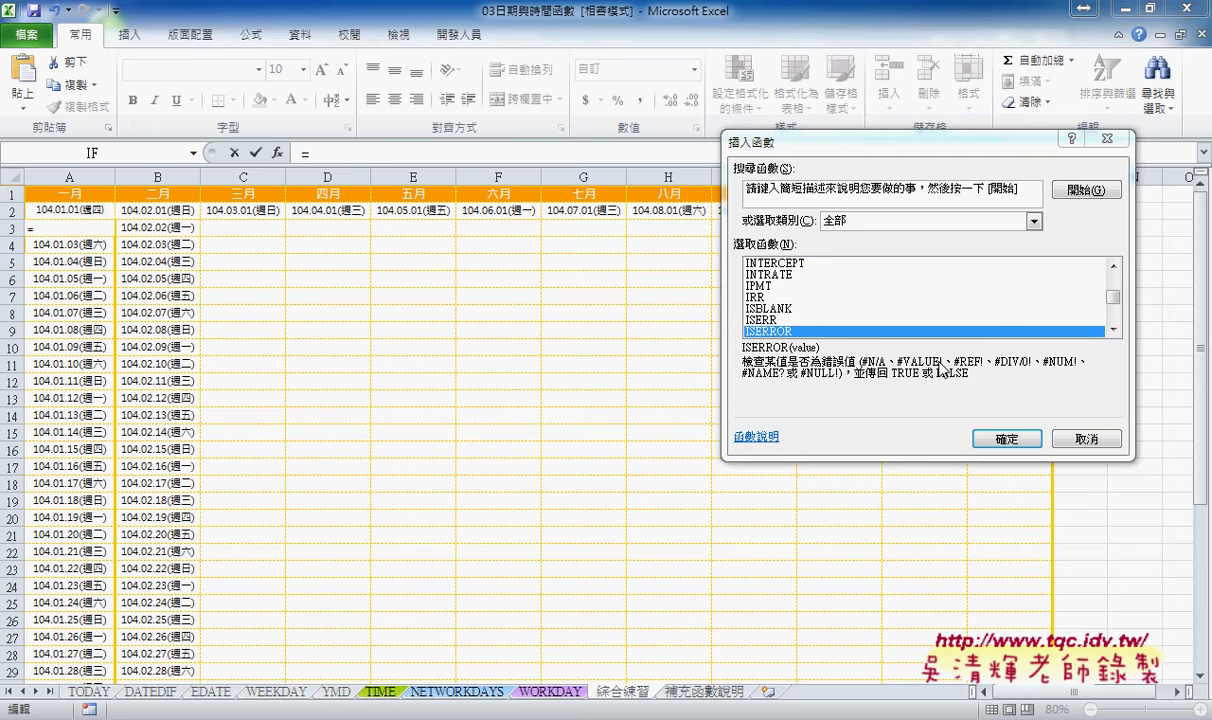
{"action": "left_click", "coordinate": [773, 333]}
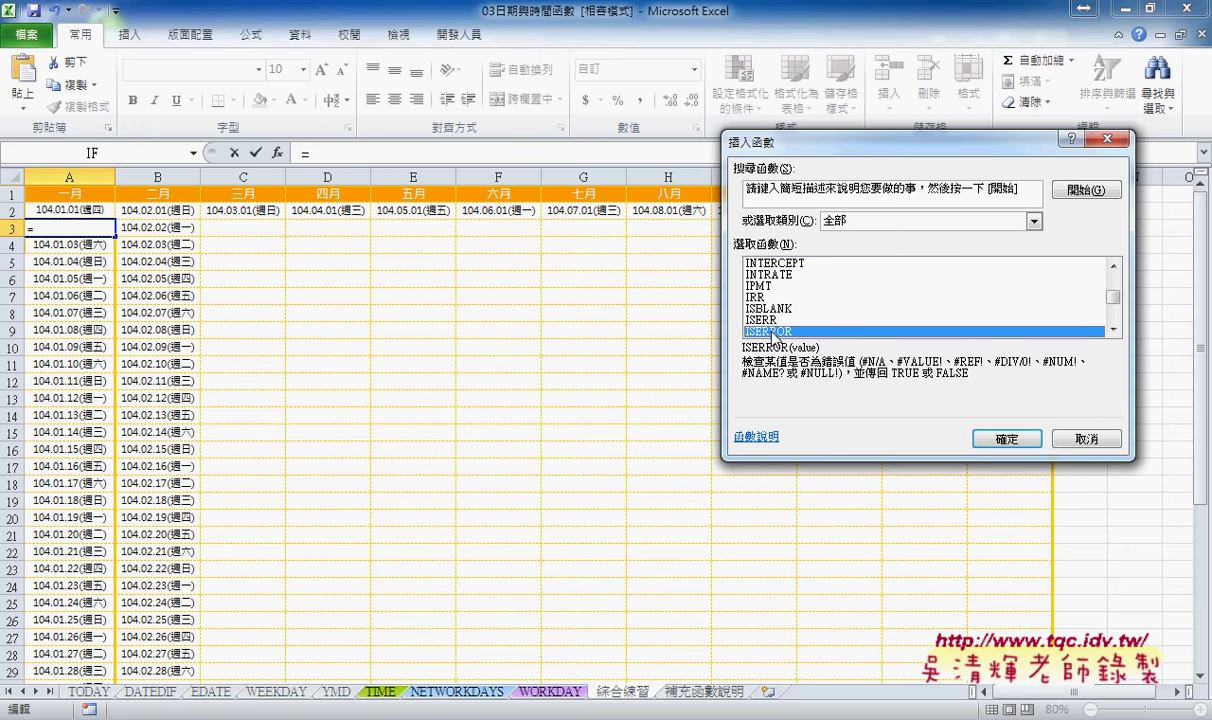
Switch to the Logical category and select IFERROR in the function list
{"action": "left_click", "coordinate": [860, 220]}
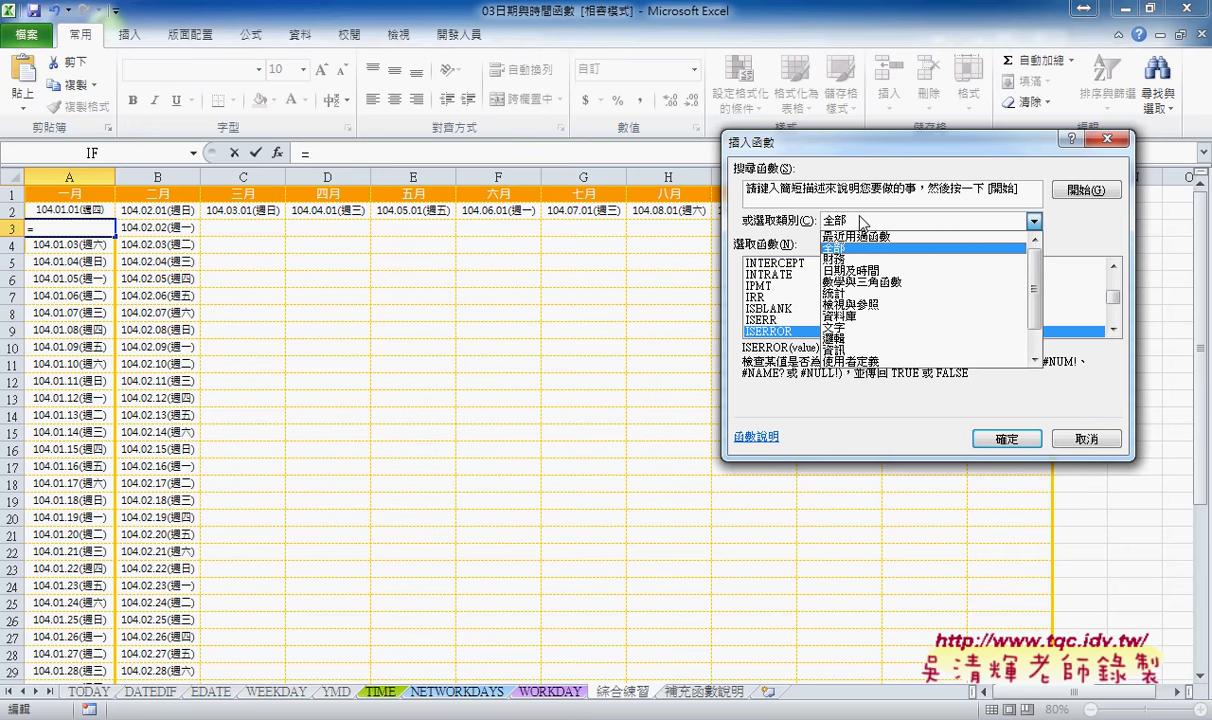
{"action": "left_click", "coordinate": [845, 338]}
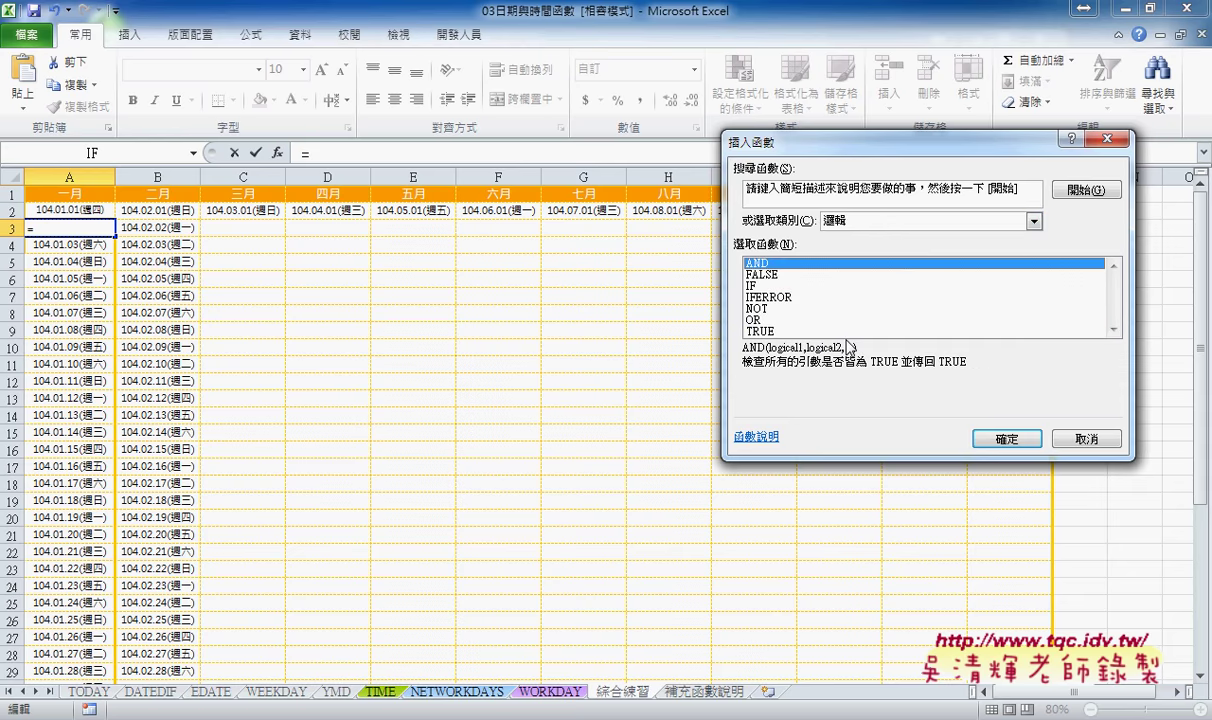
{"action": "left_click", "coordinate": [762, 298]}
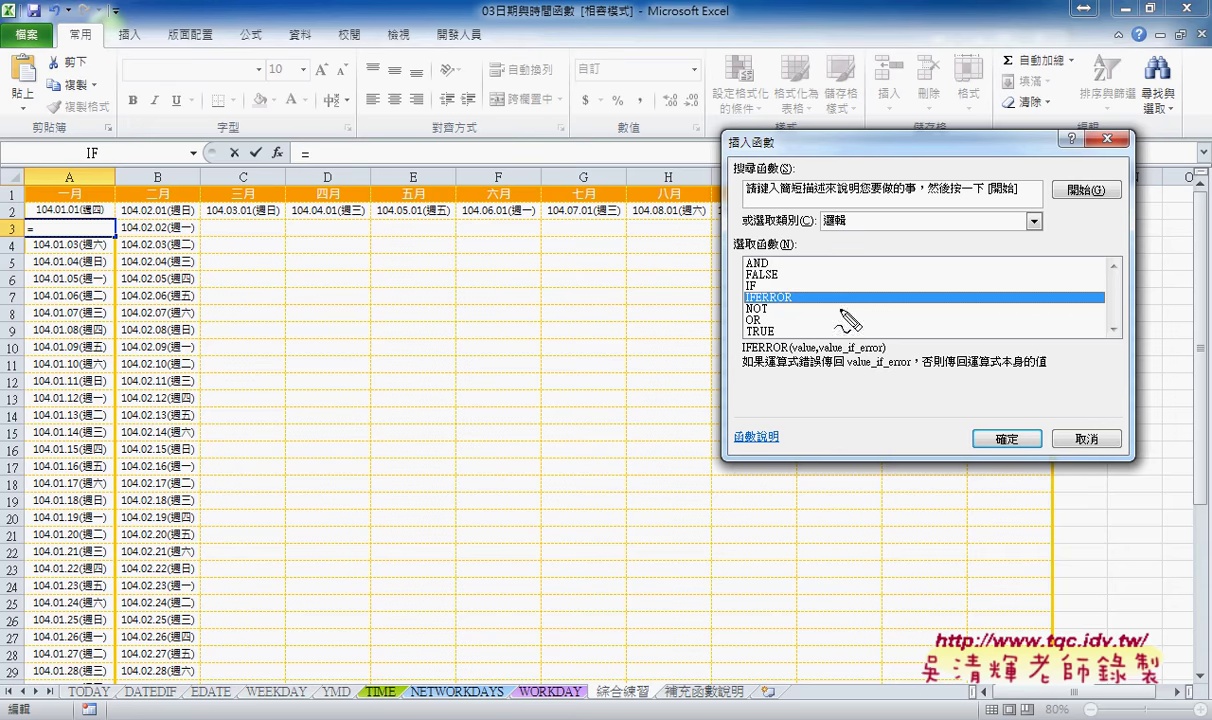
{"action": "left_click_drag", "start_coordinate": [795, 287], "coordinate": [782, 284]}
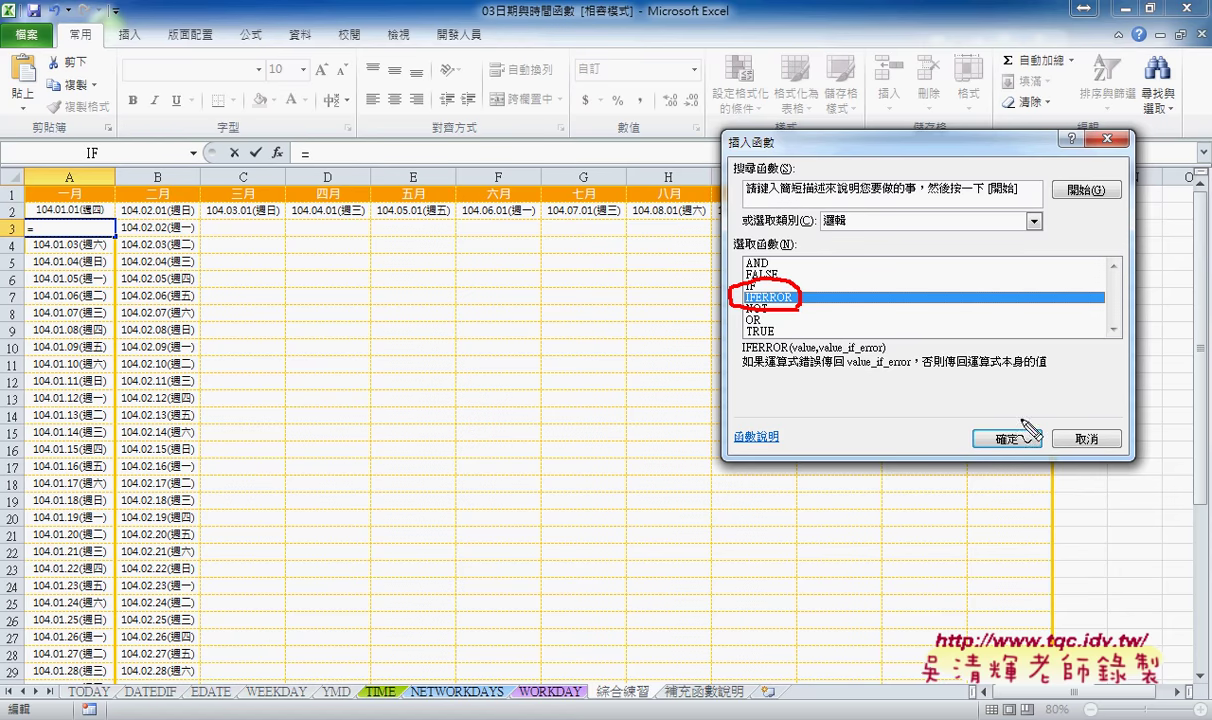
{"action": "key", "text": "Escape"}
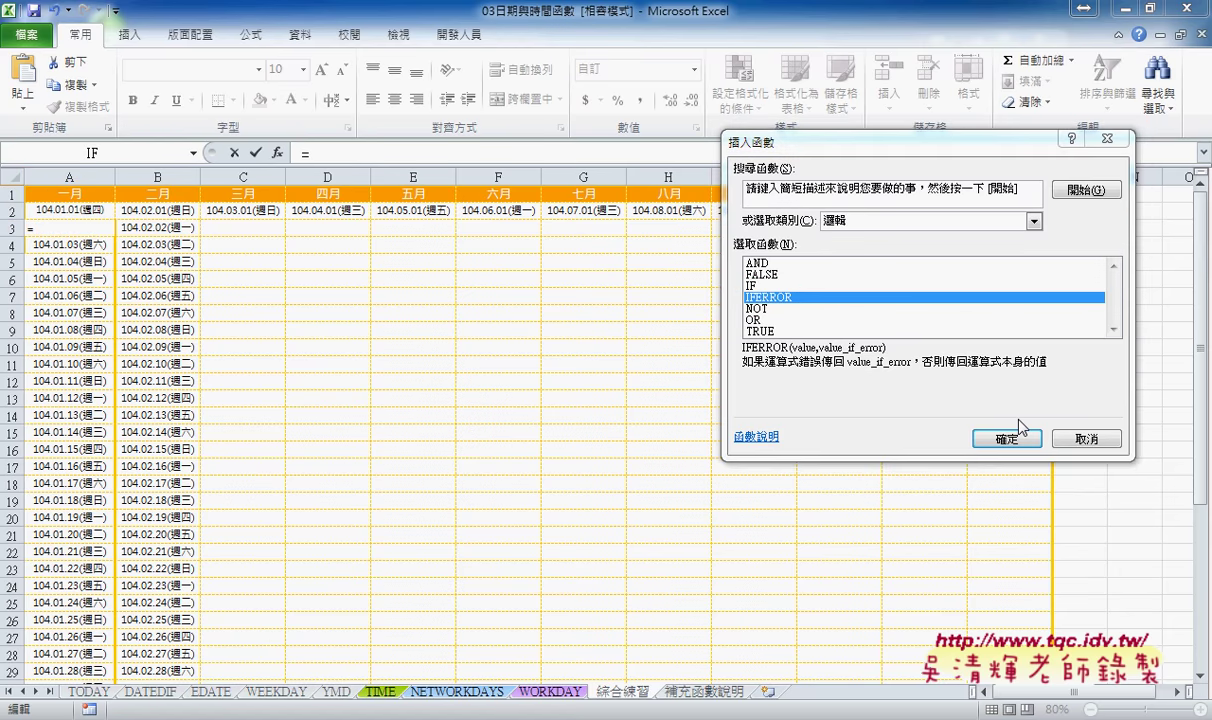
Insert IFERROR and paste IF(MONTH(A2)<>MONTH(A2+1),"",A2+1) as its Value argument
{"action": "left_click", "coordinate": [1012, 438]}
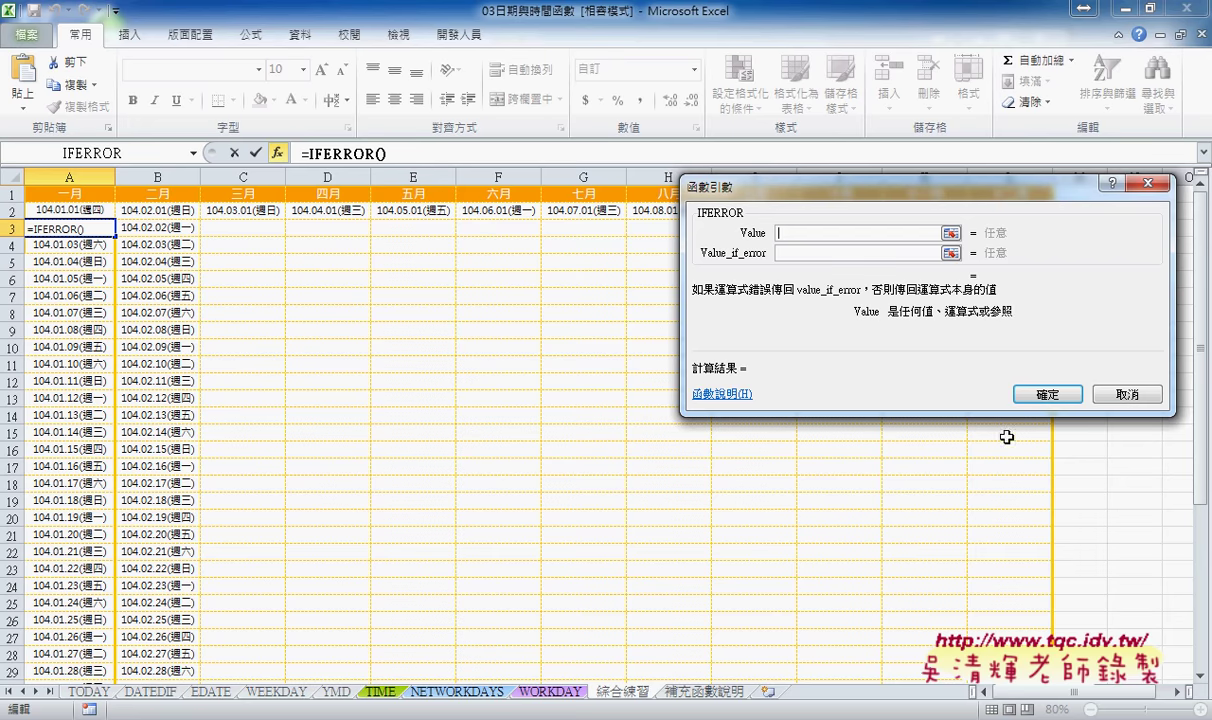
{"action": "right_click", "coordinate": [816, 236]}
{"action": "left_click", "coordinate": [812, 284]}
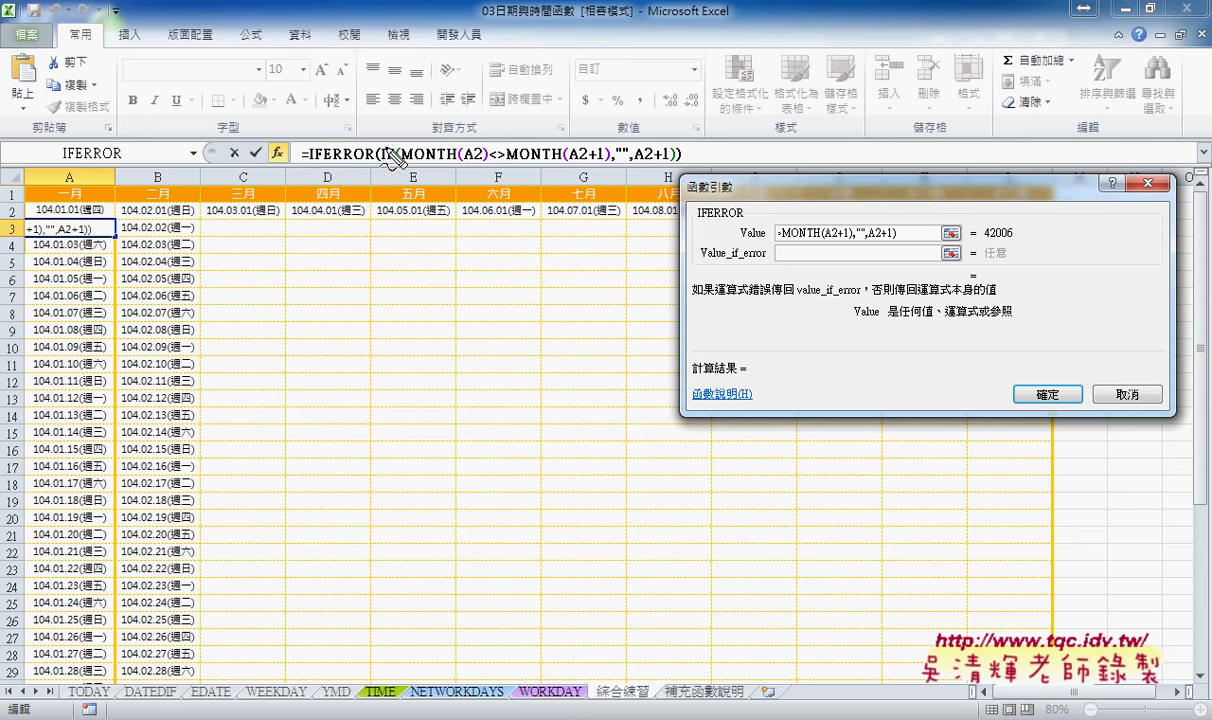
{"action": "mouse_move", "coordinate": [383, 158]}
{"action": "left_mouse_down"}
{"action": "mouse_move", "coordinate": [590, 162]}
{"action": "mouse_move", "coordinate": [392, 148]}
{"action": "mouse_move", "coordinate": [374, 164]}
{"action": "left_mouse_up"}
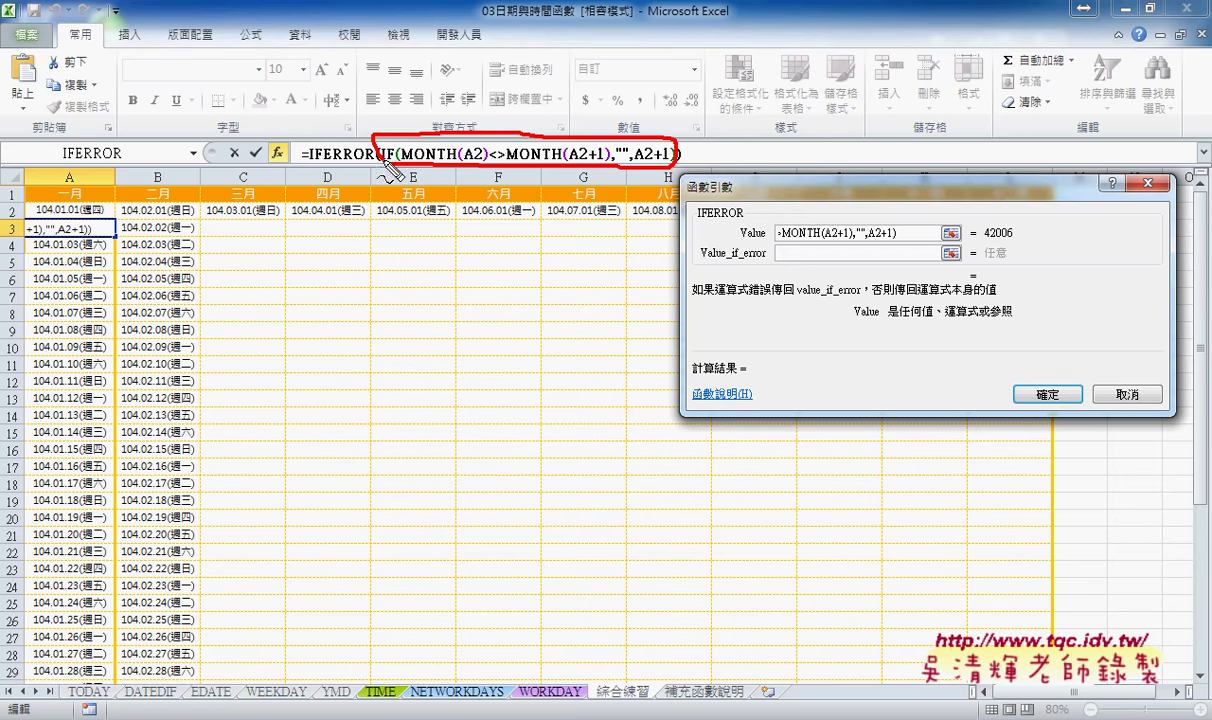
{"action": "mouse_move", "coordinate": [548, 118]}
{"action": "left_mouse_down"}
{"action": "mouse_move", "coordinate": [800, 213]}
{"action": "mouse_move", "coordinate": [822, 197]}
{"action": "left_mouse_up"}
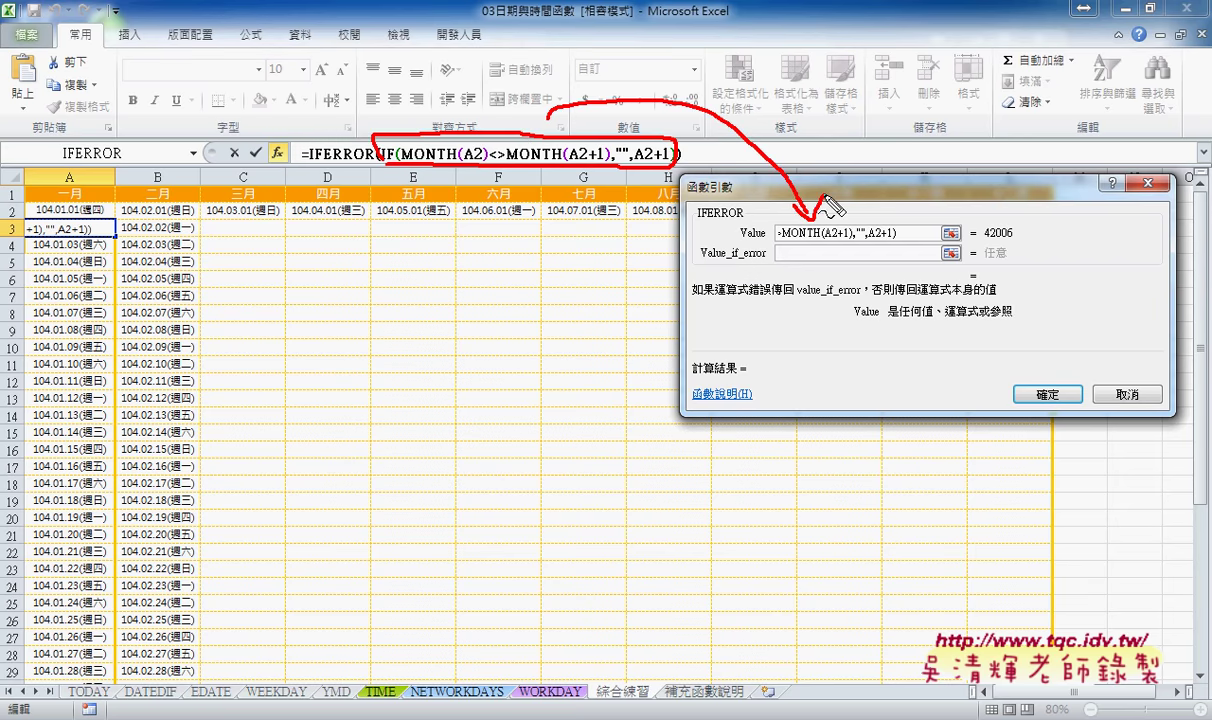
{"action": "left_click_drag", "start_coordinate": [783, 240], "coordinate": [900, 238]}
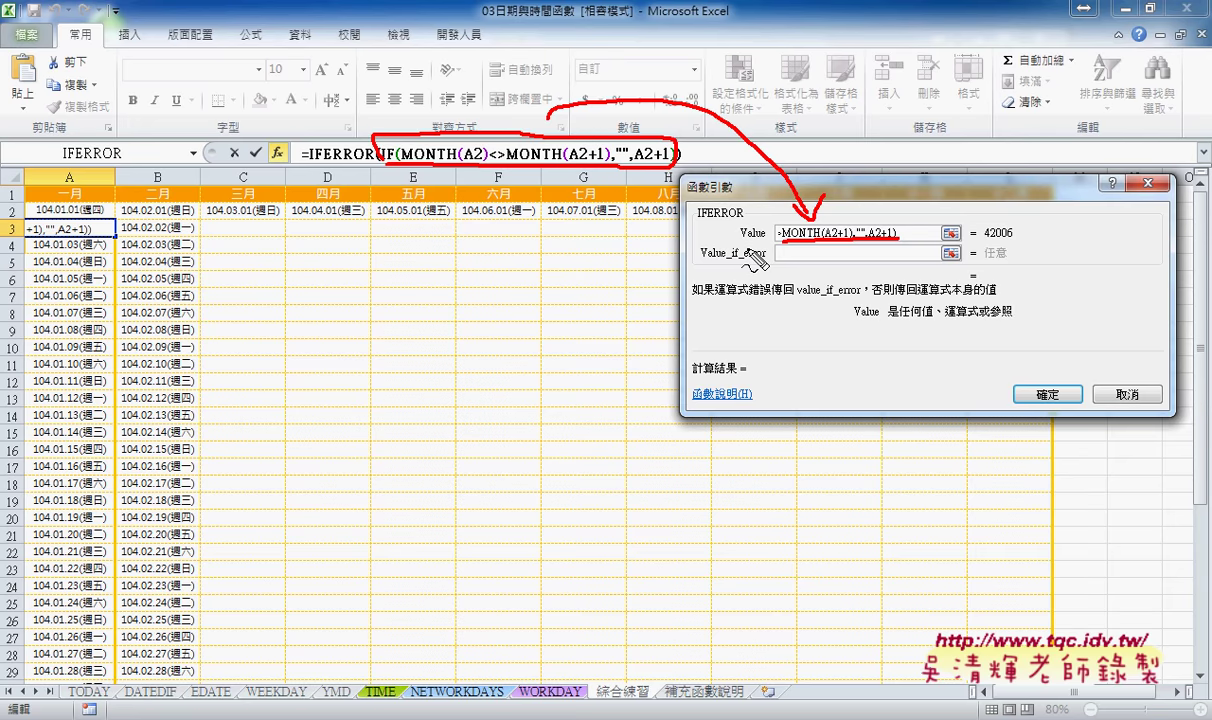
{"action": "key", "text": "Escape"}
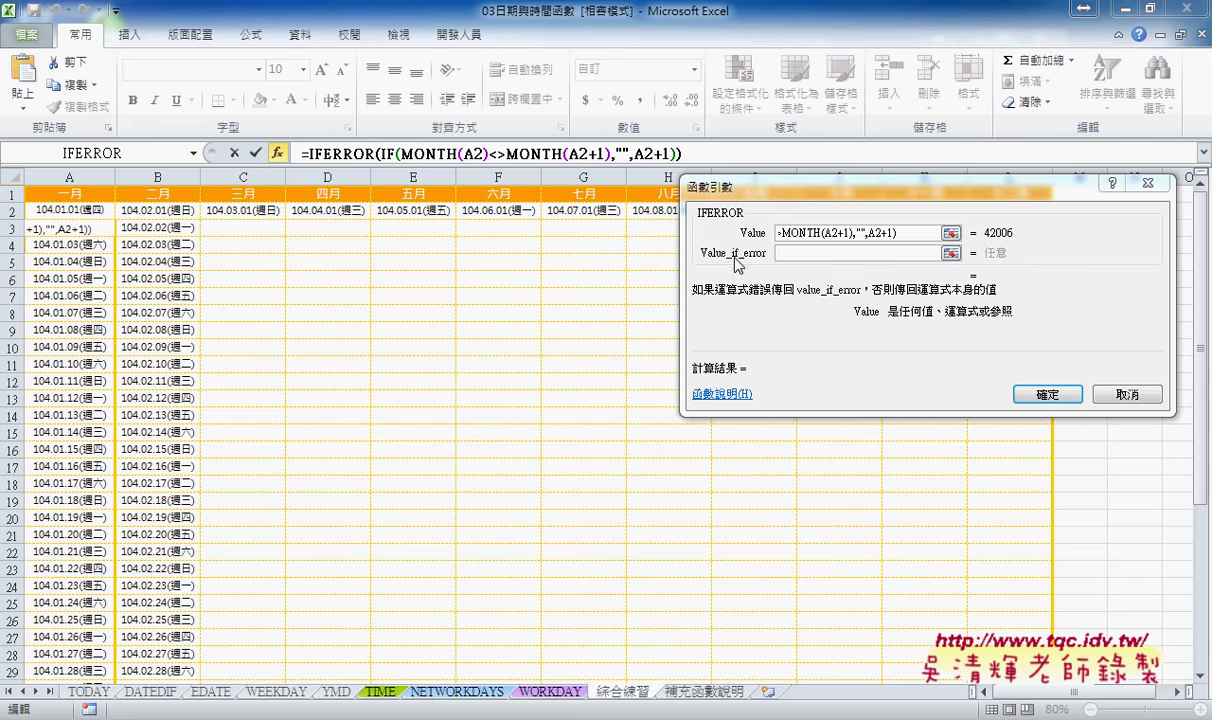
Set Value_if_error to "" and confirm the IFERROR formula into A3
{"action": "left_click", "coordinate": [785, 253]}
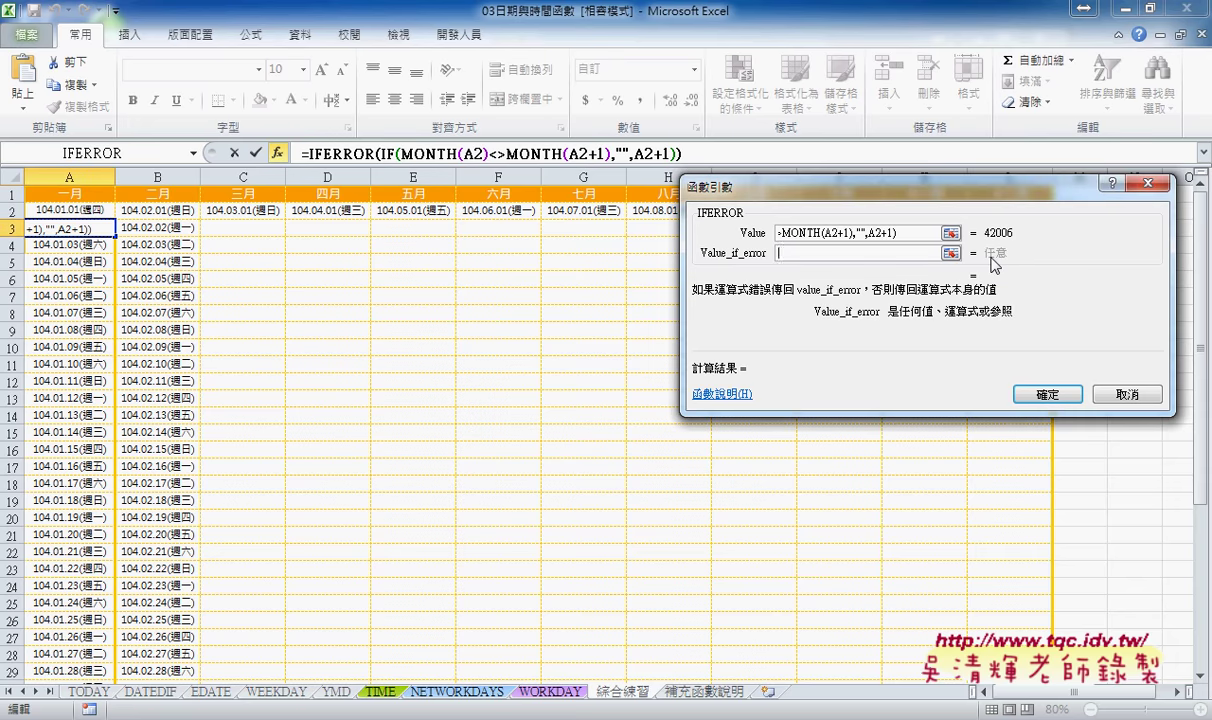
{"action": "type", "text": "\"\""}
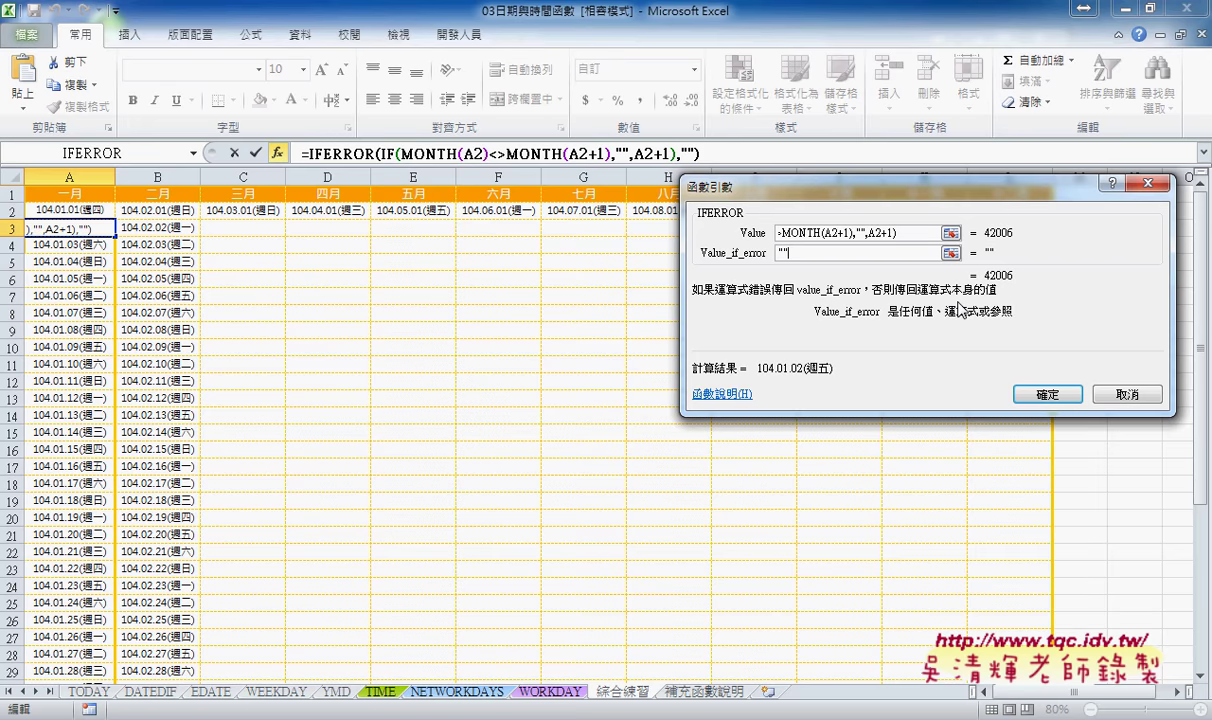
{"action": "key", "text": "Tab"}
{"action": "left_click", "coordinate": [1043, 394]}
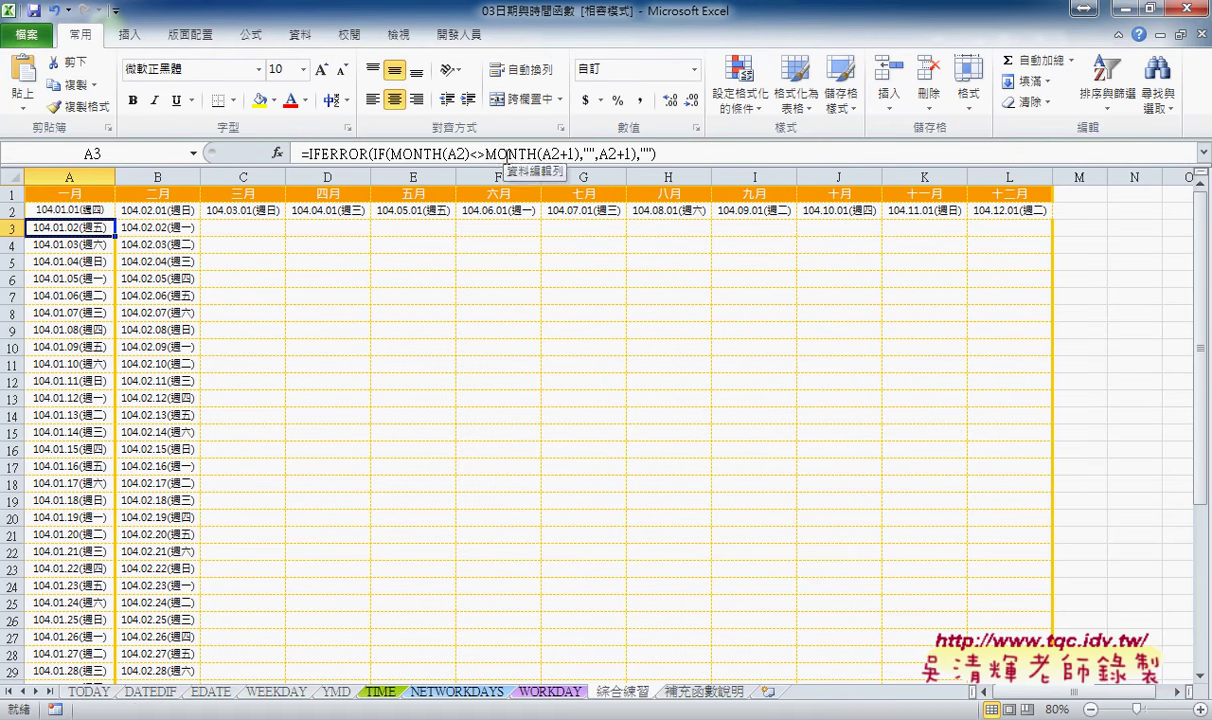
Copy the IFERROR date formula from A3 down to A32, then across A3:A32 to column L
{"action": "left_click_drag", "start_coordinate": [116, 237], "coordinate": [118, 670]}
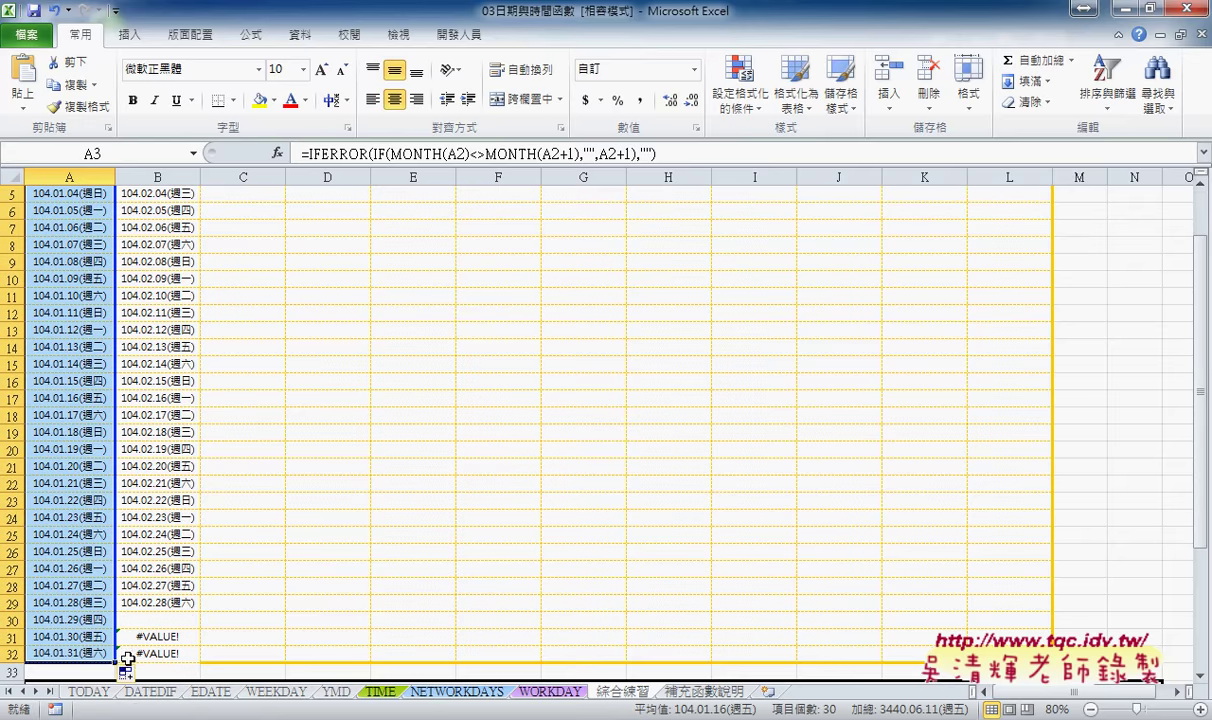
{"action": "left_click_drag", "start_coordinate": [118, 670], "coordinate": [1050, 662]}
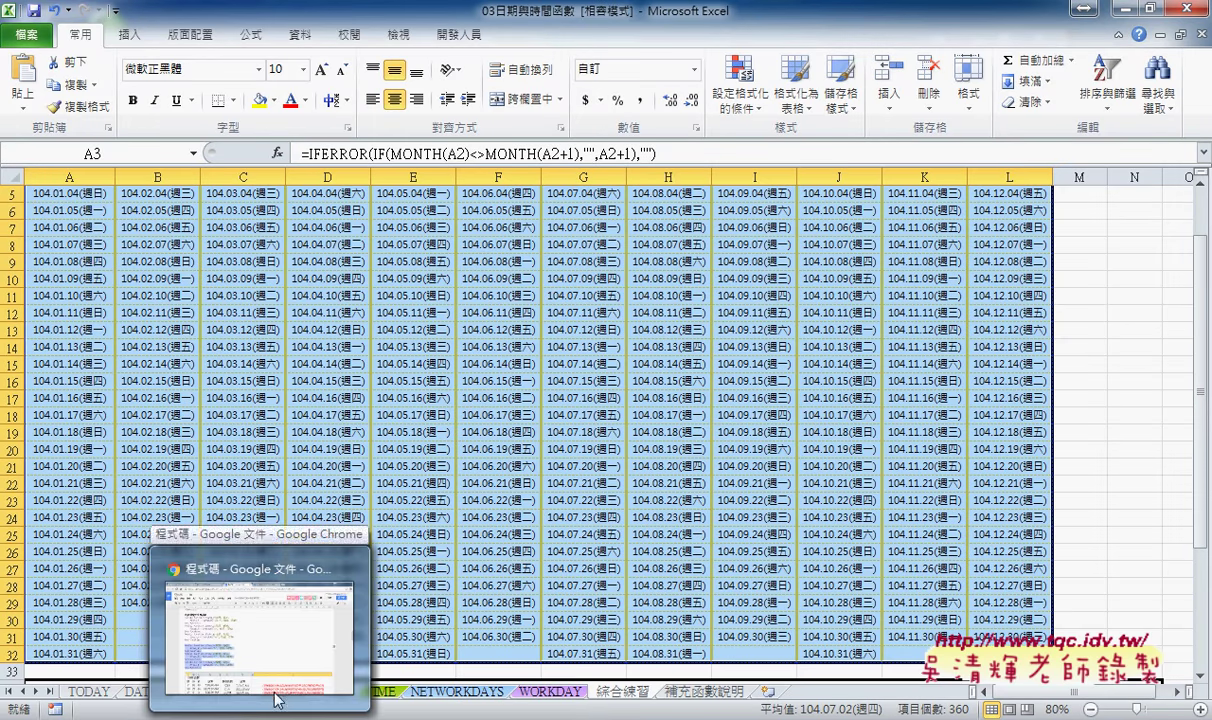
In the Google Docs notes, go to the 年曆 section and select the 方法3 IFERROR formula
{"action": "left_click", "coordinate": [270, 640]}
{"action": "scroll", "coordinate": [580, 271], "scroll_direction": "down", "scroll_amount": 1}
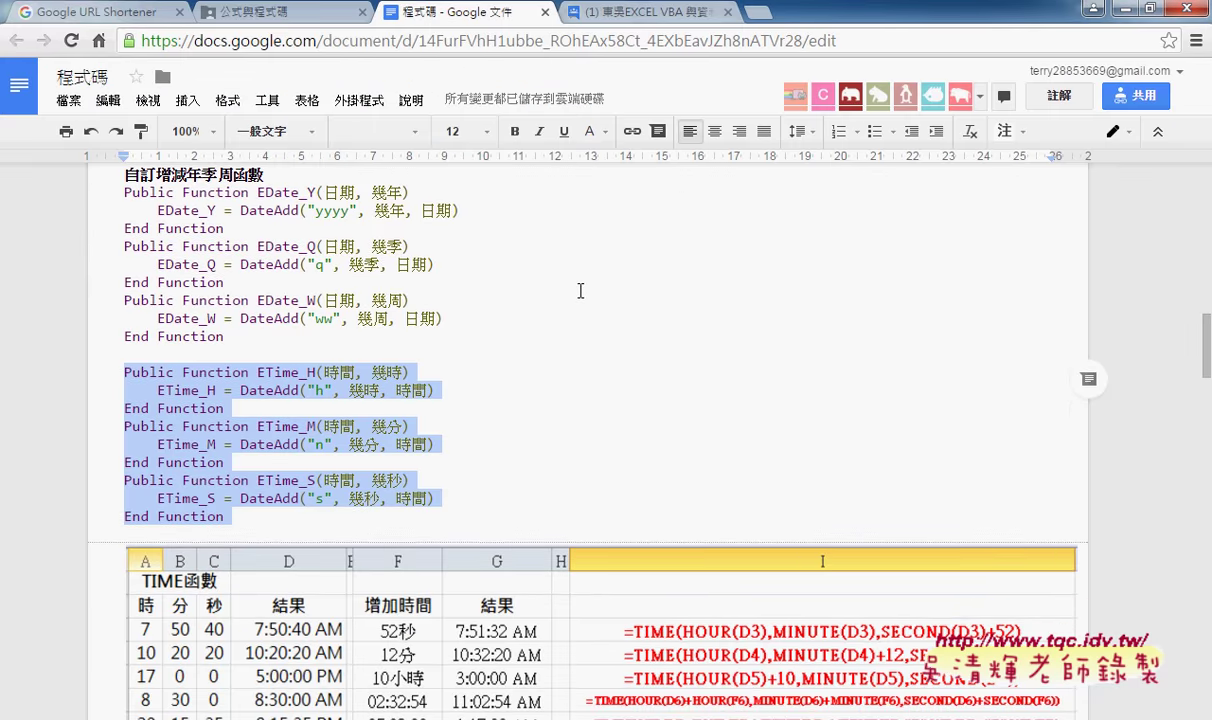
{"action": "scroll", "coordinate": [576, 290], "scroll_direction": "down", "scroll_amount": 2}
{"action": "scroll", "coordinate": [579, 291], "scroll_direction": "down", "scroll_amount": 1}
{"action": "scroll", "coordinate": [579, 291], "scroll_direction": "down", "scroll_amount": 3}
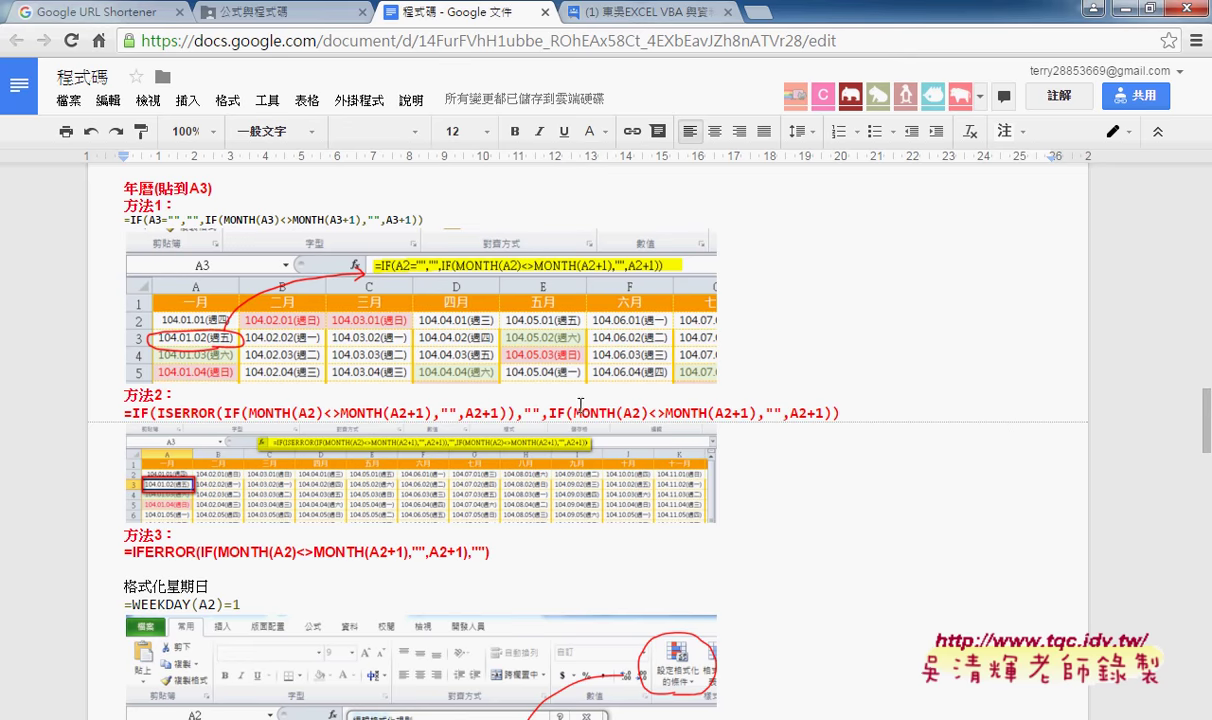
{"action": "mouse_move", "coordinate": [490, 553]}
{"action": "left_mouse_down"}
{"action": "mouse_move", "coordinate": [167, 561]}
{"action": "mouse_move", "coordinate": [134, 524]}
{"action": "left_mouse_up"}
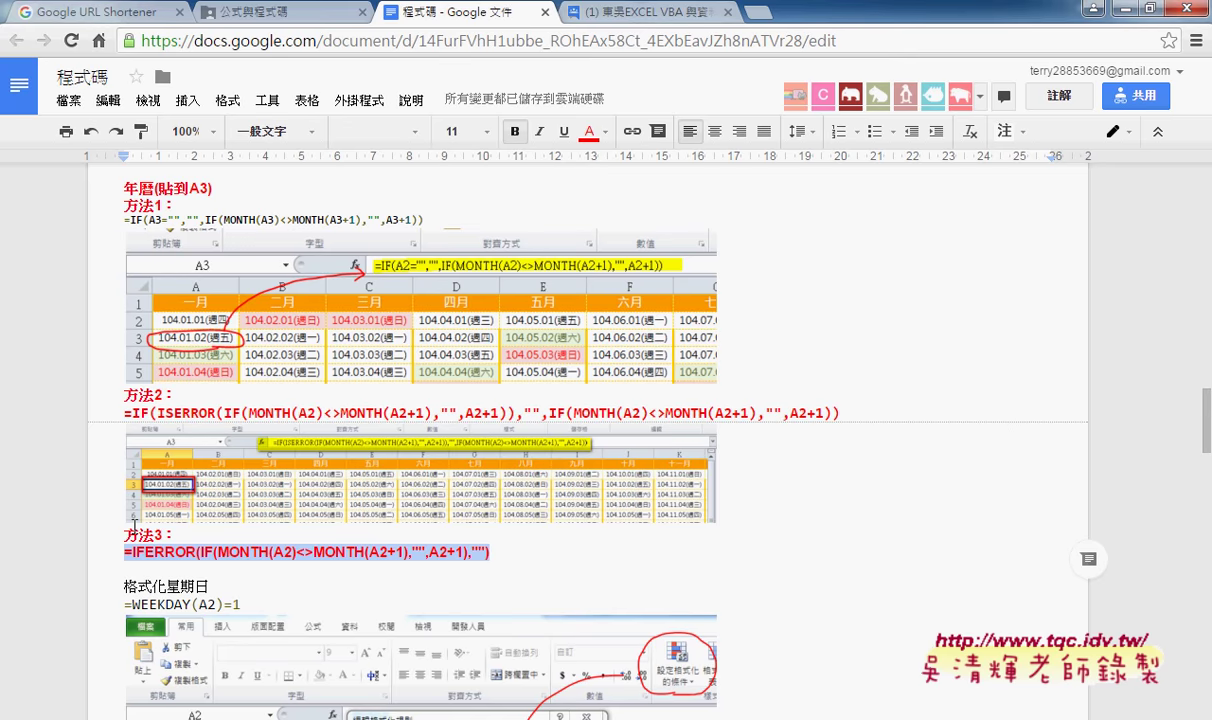
Highlight the IF(ISERROR opening of the 方法2 formula and review the surrounding formula notes
{"action": "left_click_drag", "start_coordinate": [132, 412], "coordinate": [226, 410]}
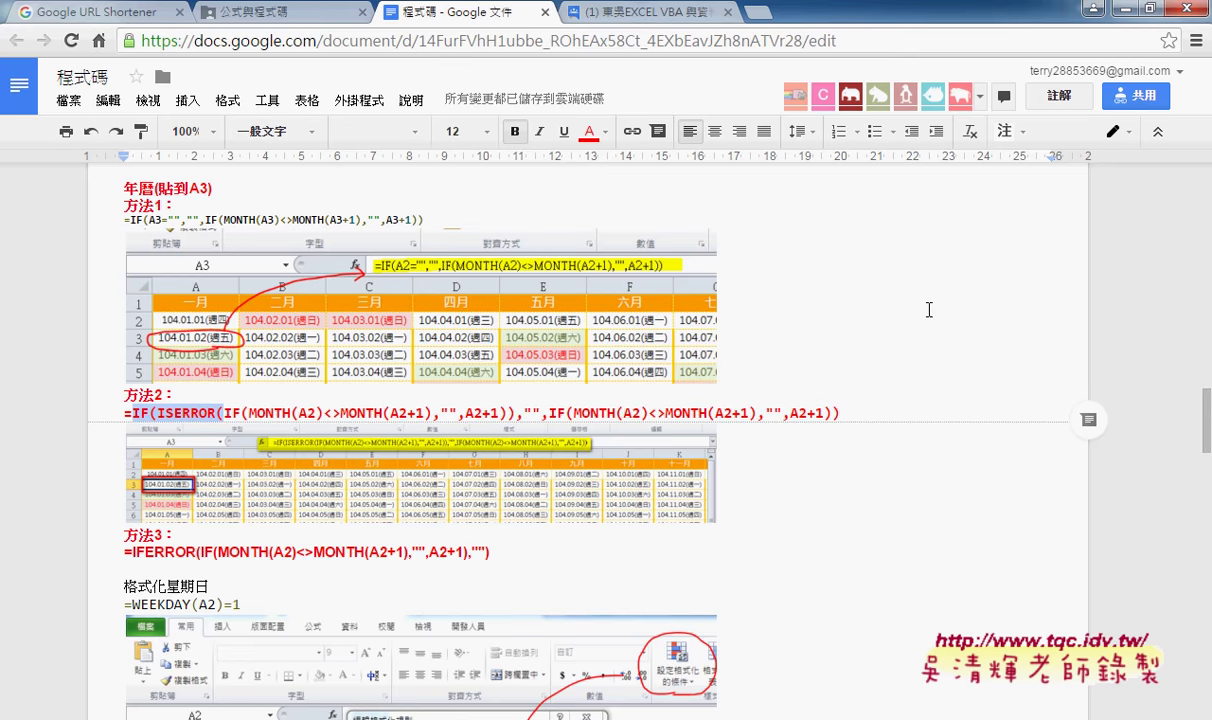
{"action": "scroll", "coordinate": [928, 306], "scroll_direction": "down", "scroll_amount": 3}
{"action": "scroll", "coordinate": [928, 314], "scroll_direction": "down", "scroll_amount": 2}
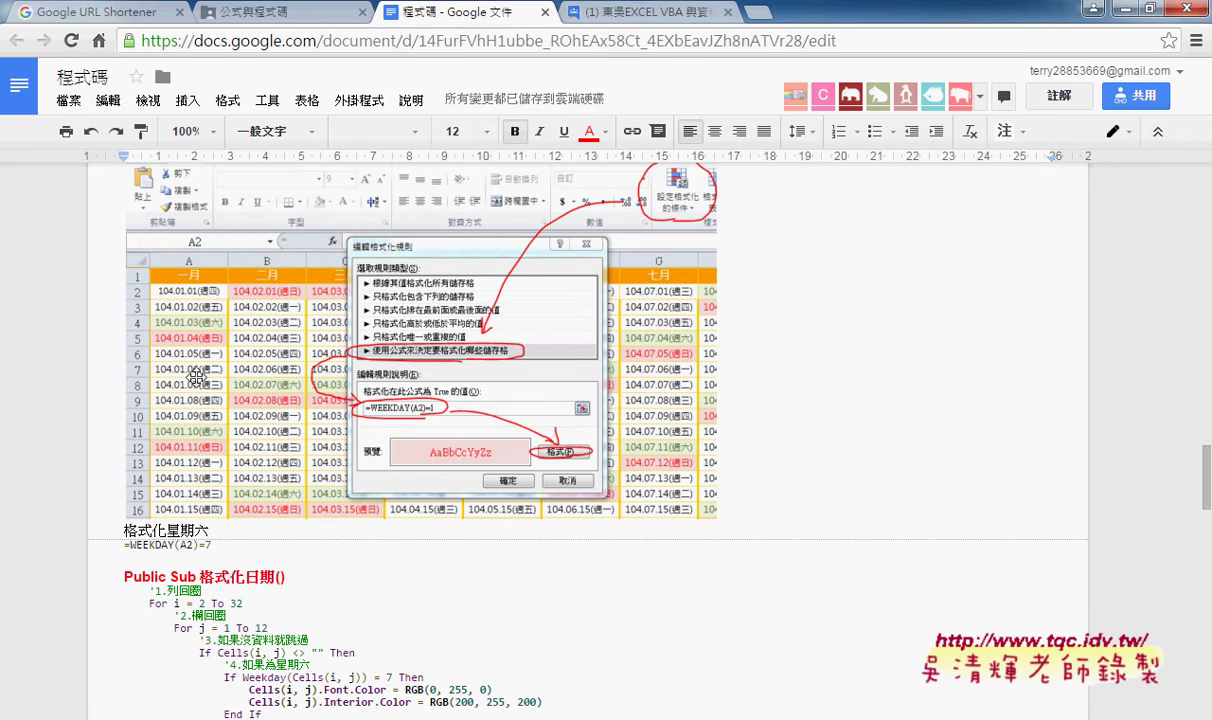
{"action": "scroll", "coordinate": [200, 380], "scroll_direction": "down", "scroll_amount": 3}
{"action": "scroll", "coordinate": [215, 390], "scroll_direction": "up", "scroll_amount": 3}
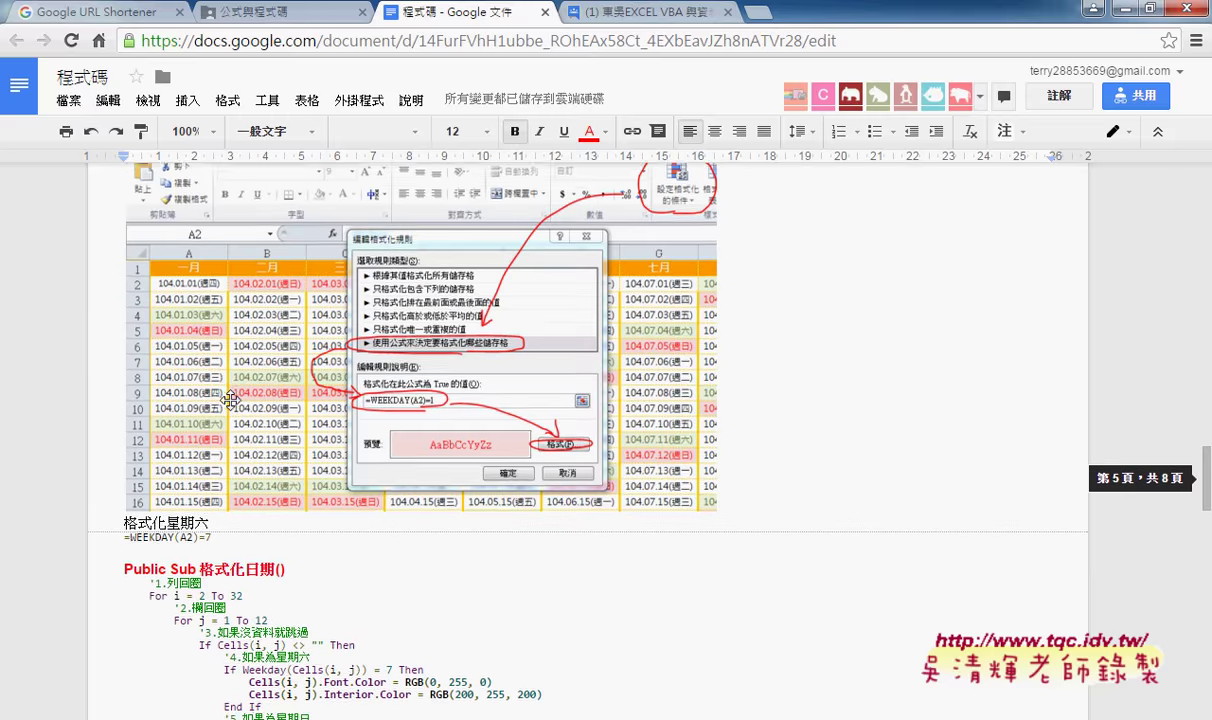
{"action": "scroll", "coordinate": [230, 400], "scroll_direction": "up", "scroll_amount": 1}
{"action": "scroll", "coordinate": [230, 400], "scroll_direction": "up", "scroll_amount": 4}
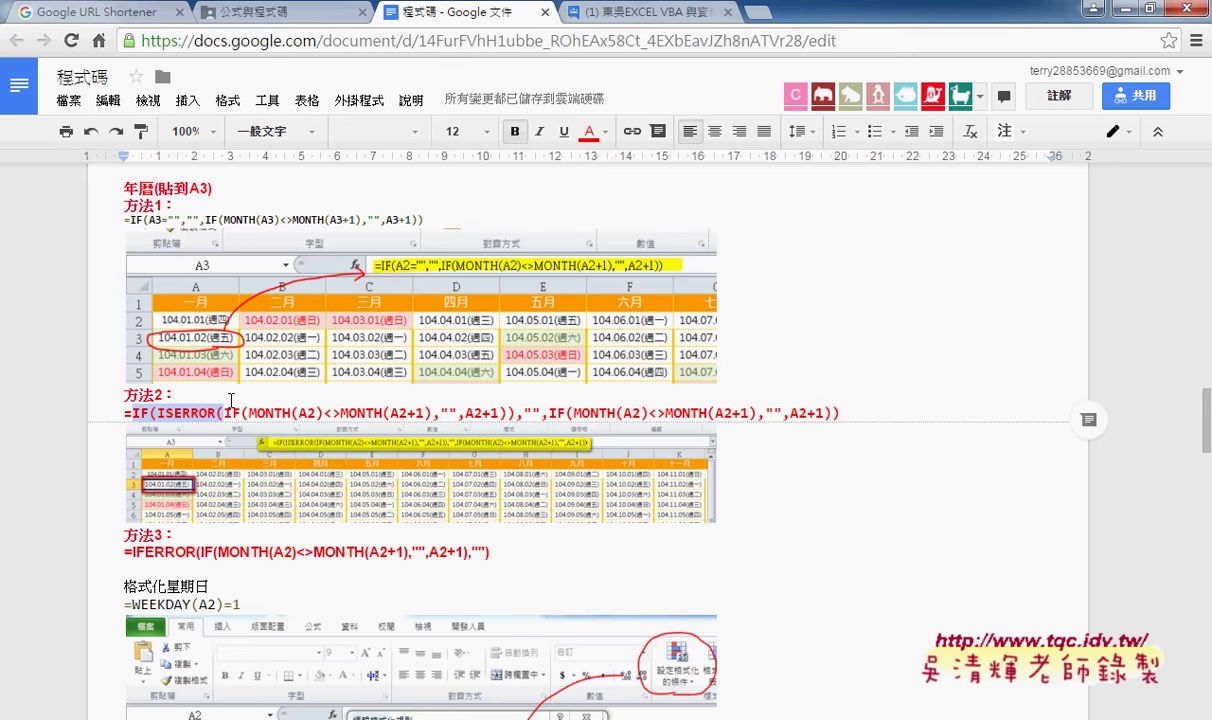
{"action": "scroll", "coordinate": [215, 455], "scroll_direction": "up", "scroll_amount": 3}
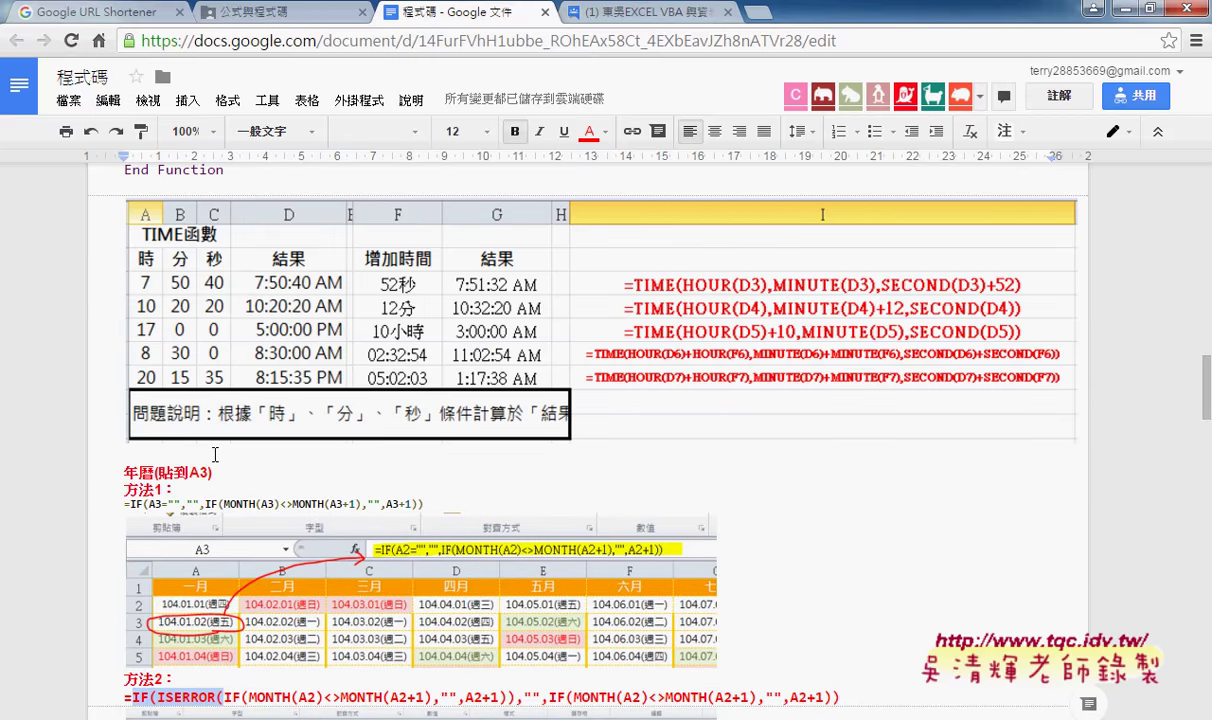
{"action": "scroll", "coordinate": [215, 455], "scroll_direction": "down", "scroll_amount": 2}
{"action": "scroll", "coordinate": [215, 453], "scroll_direction": "down", "scroll_amount": 1}
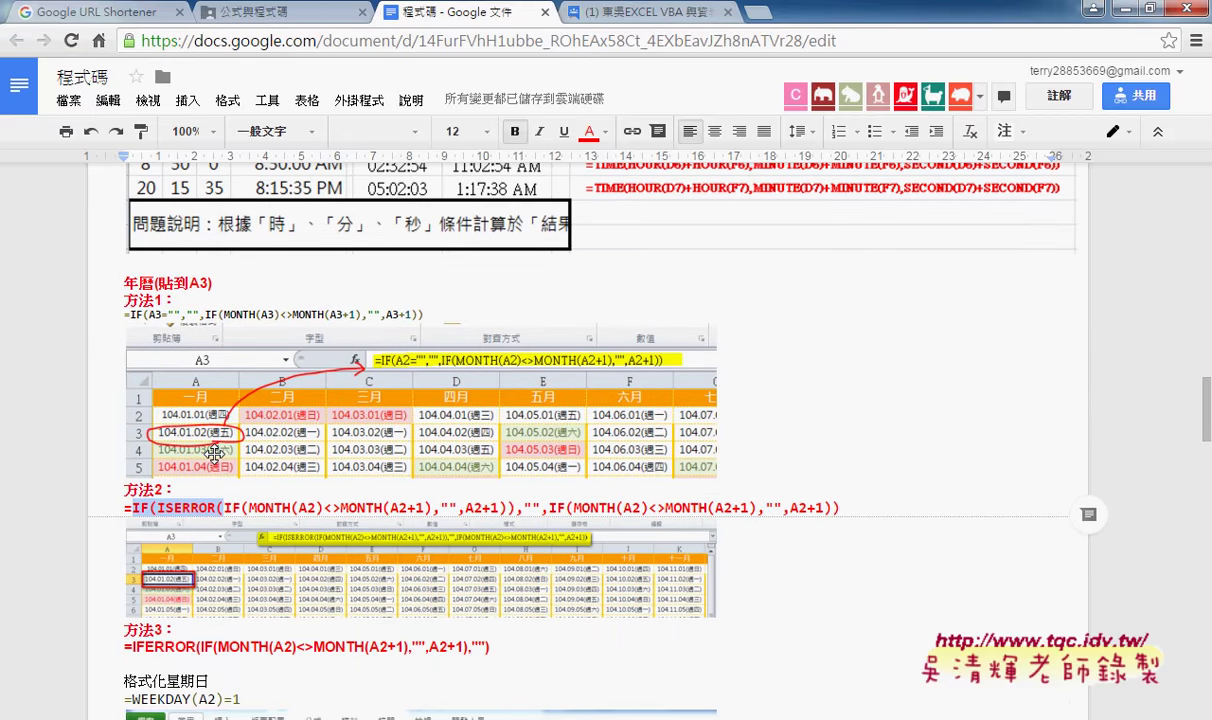